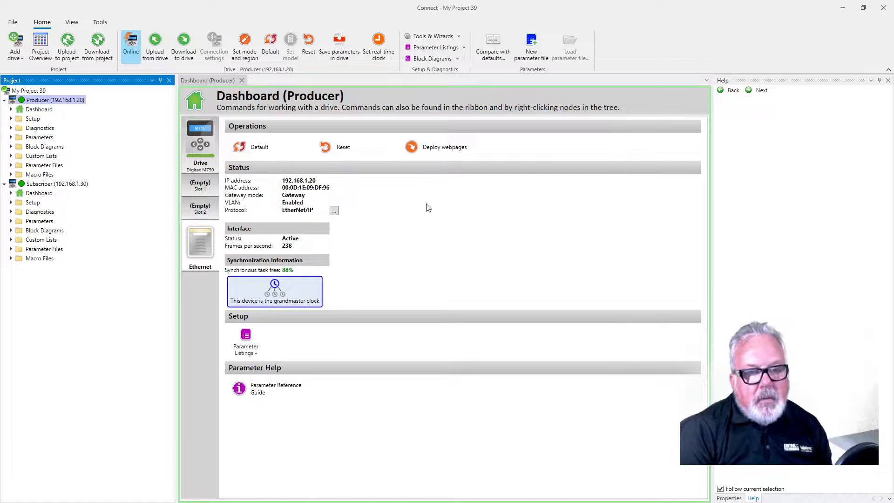
Step: Close all open documents and display the Ethernet page of the Subscriber drive's dashboard
left_click(228, 82)
right_click(228, 82)
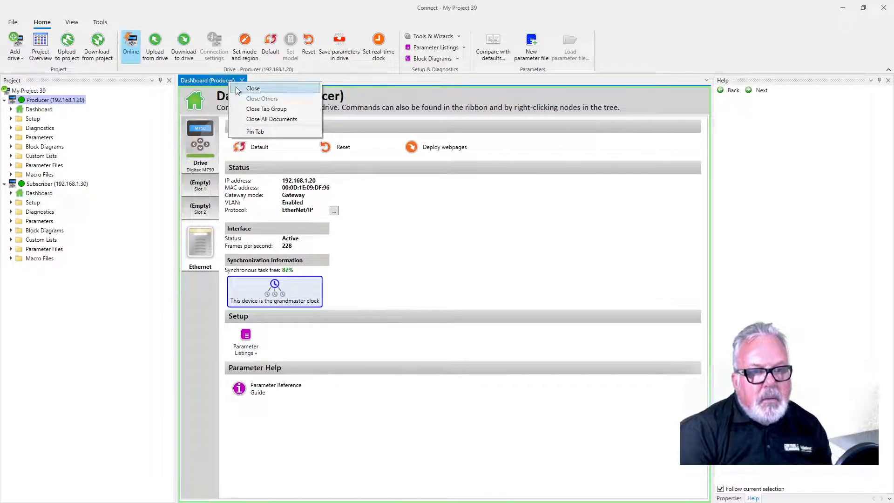
left_click(249, 120)
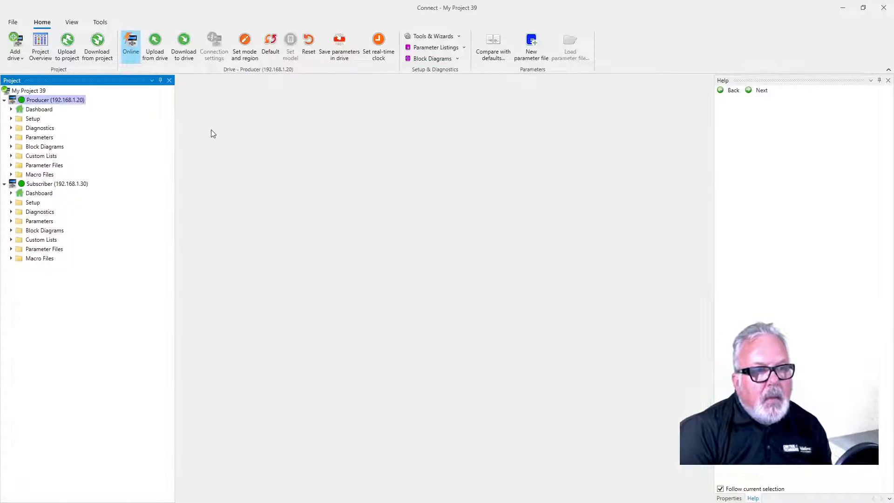
double_click(37, 185)
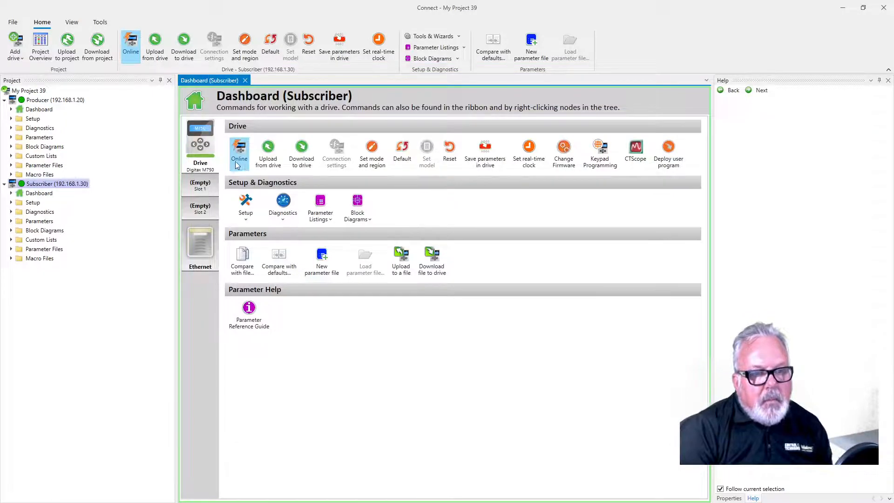
left_click(204, 240)
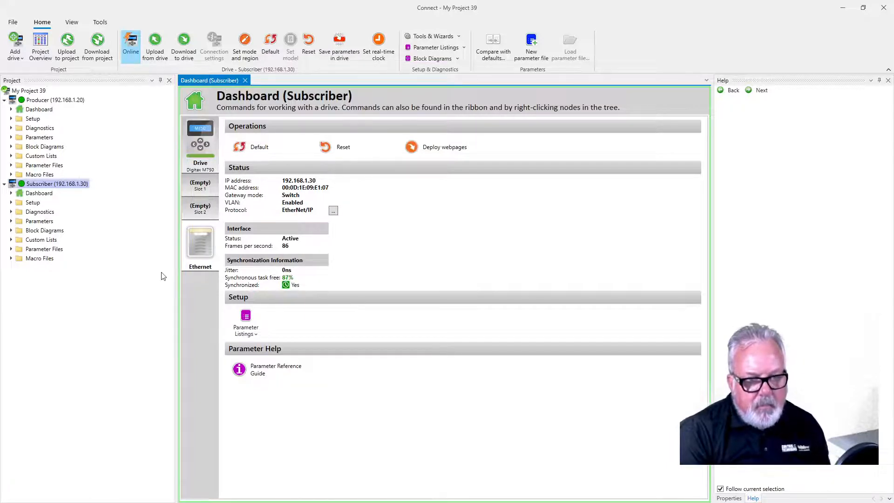
Step: Open the Subscriber's Menu 3.02 Ethernet Configuration listing and consult the Member Drive(s) Settings slide for the required values
left_click(240, 329)
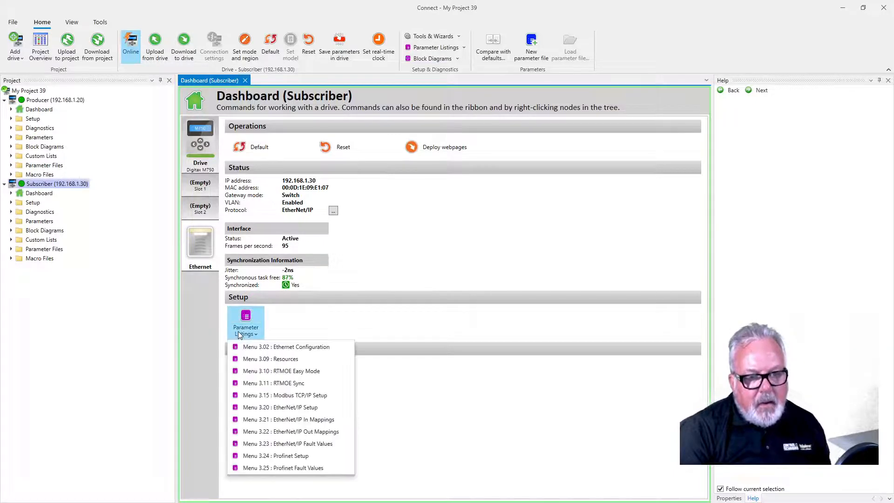
left_click(275, 348)
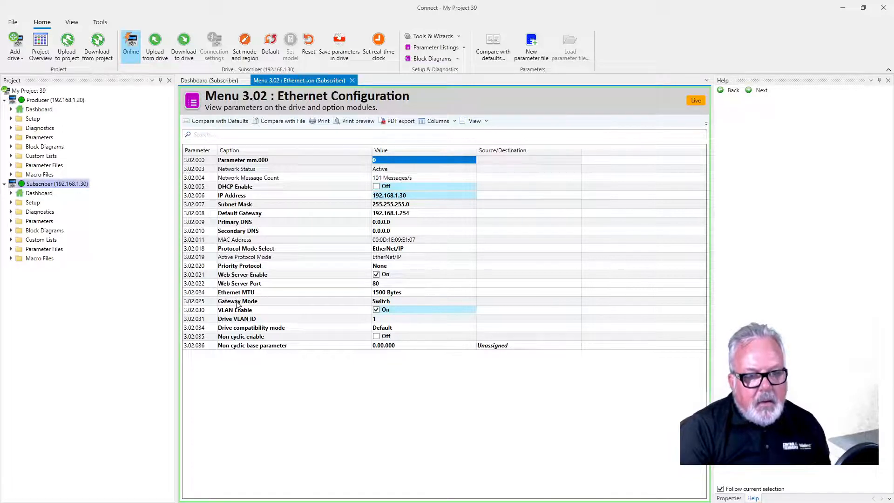
key("alt+Tab")
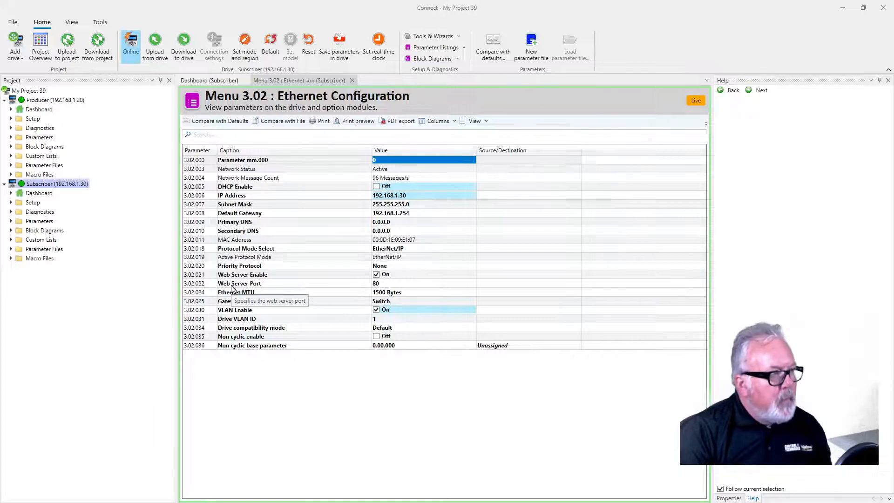
key("alt+Tab")
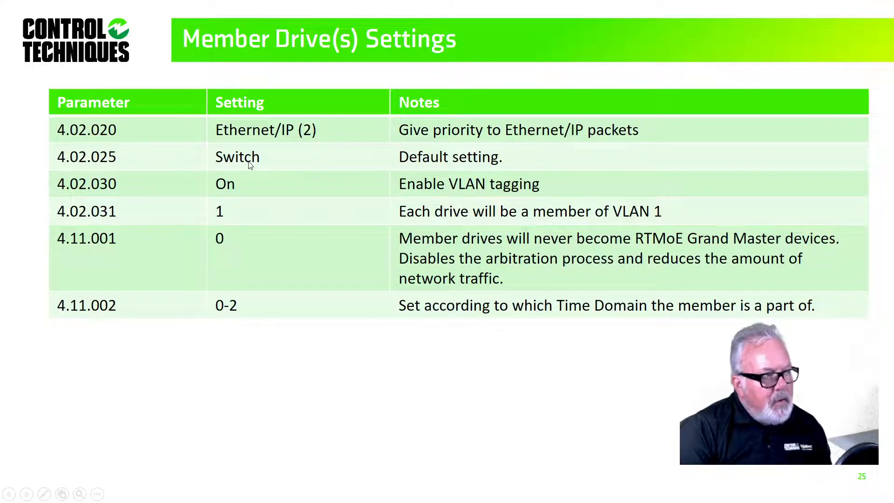
key("alt+Tab")
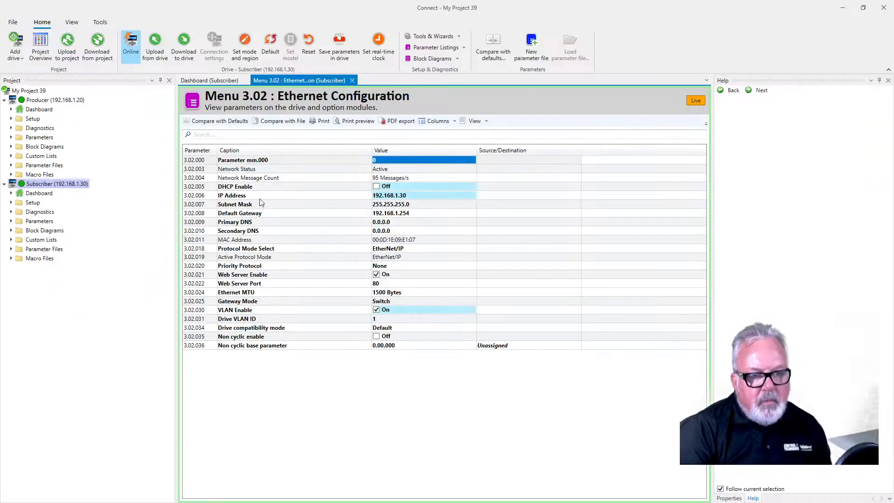
Step: Check the Subscriber's Gateway Mode parameter 3.02.025 and the related Ethernet settings against the Member Drive(s) Settings slide
left_click(220, 304)
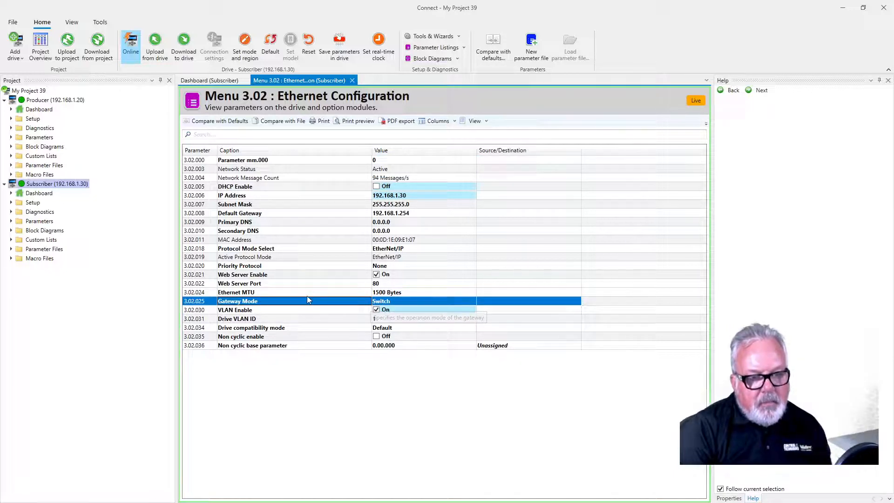
double_click(275, 304)
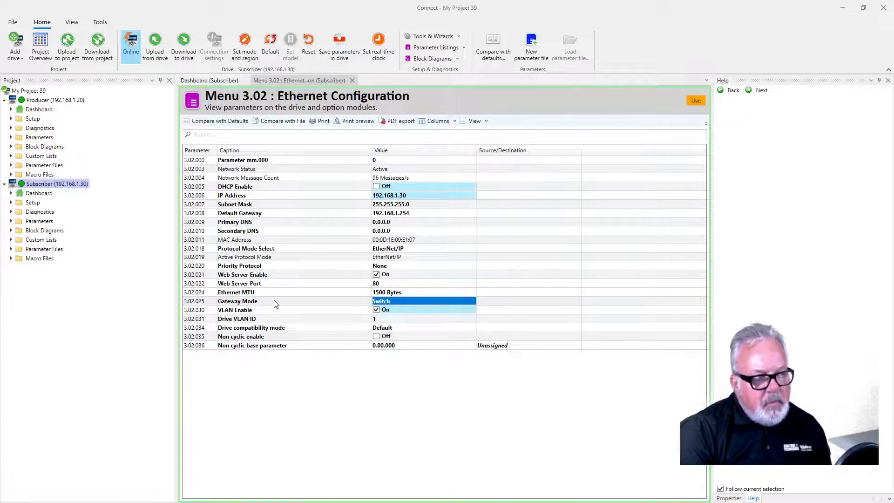
key("alt+Tab")
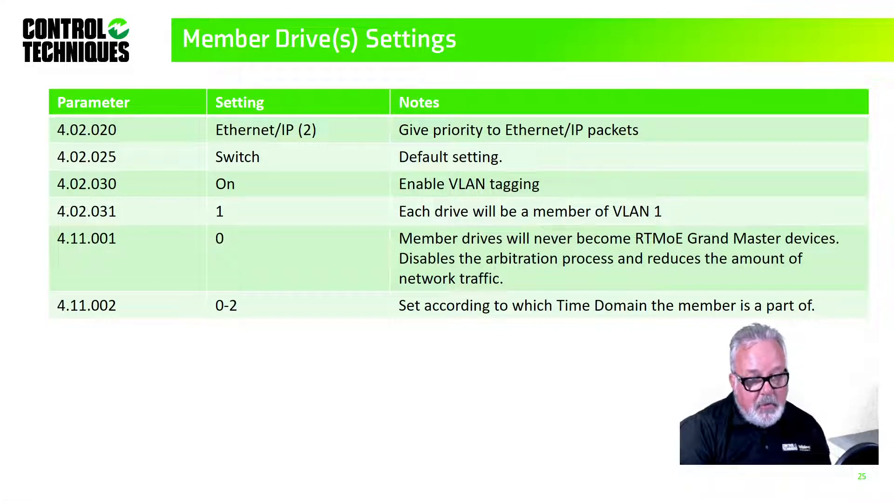
key("alt+Tab")
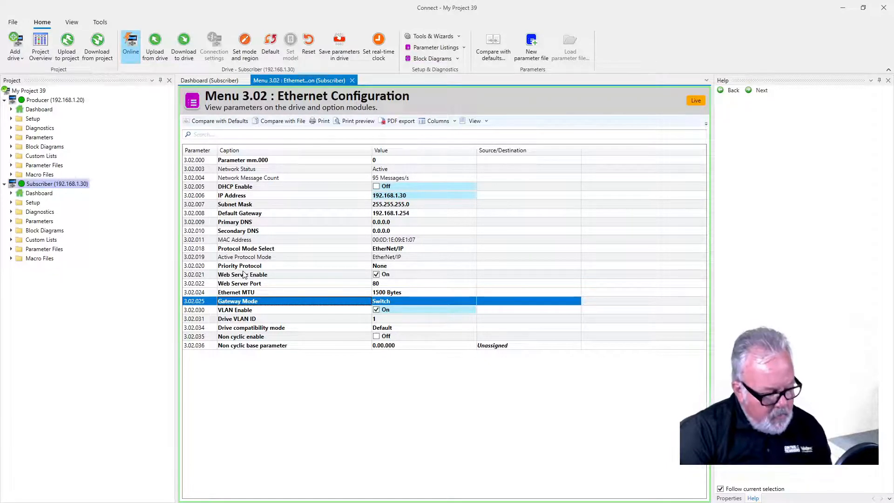
key("alt+Tab")
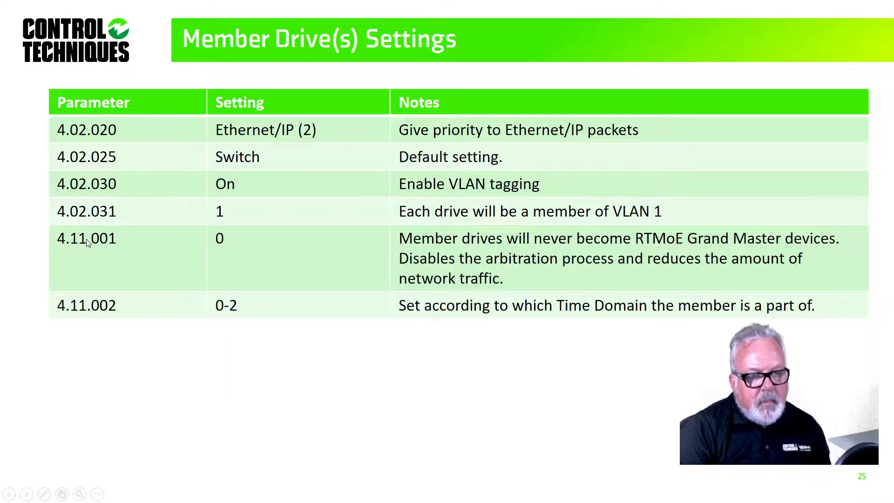
key("alt+Tab")
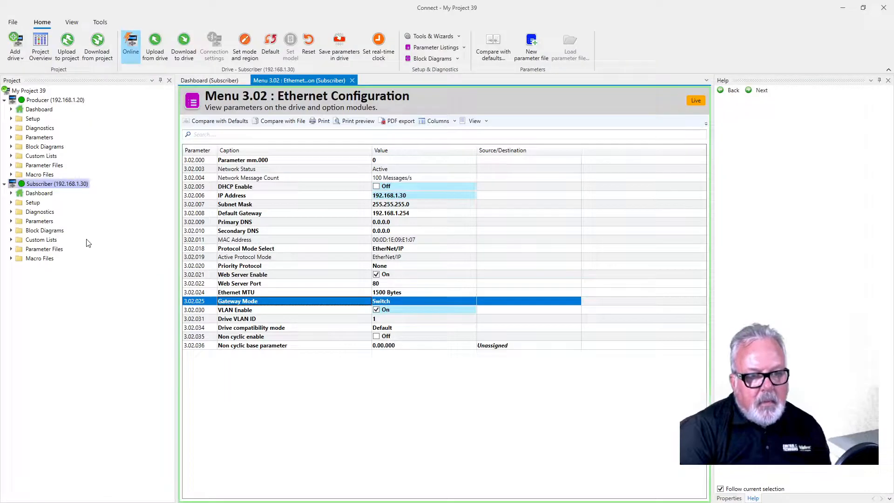
Step: Close the Ethernet Configuration listing, open the Subscriber's Menu 3.11 RTMOE Sync, and compare its settings with the Member Drive(s) Settings slide
left_click(353, 82)
left_click(236, 333)
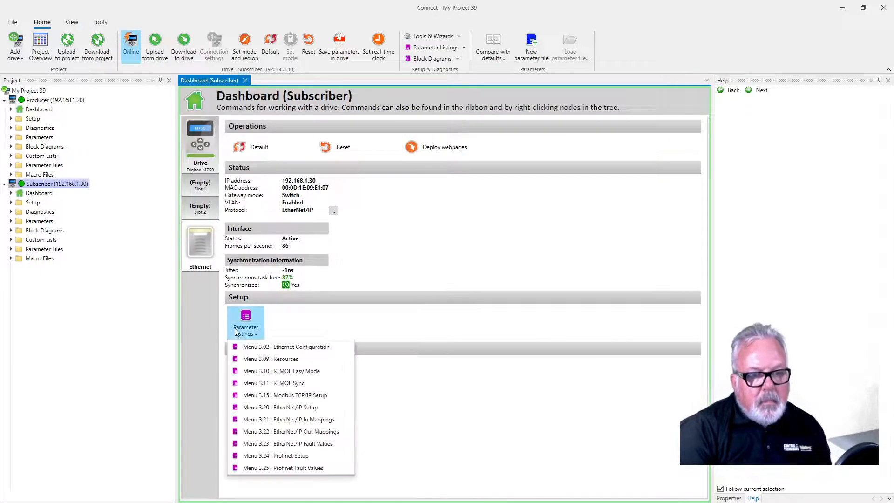
left_click(243, 384)
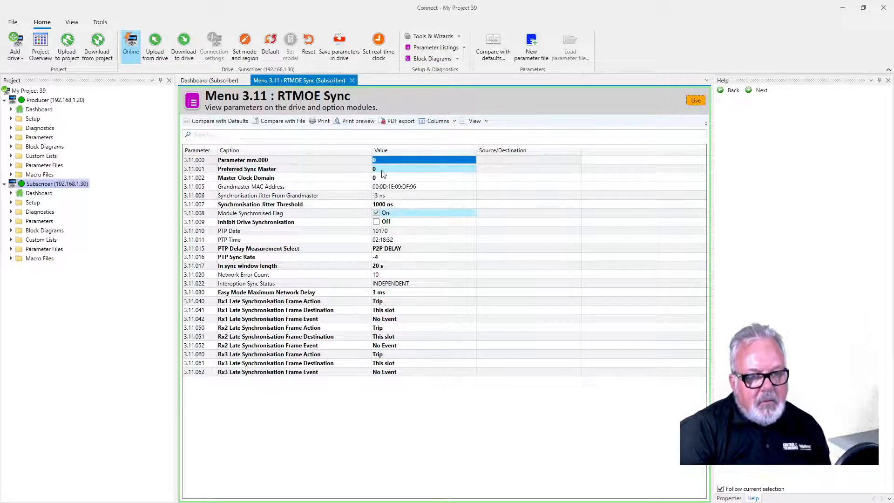
key("alt+Tab")
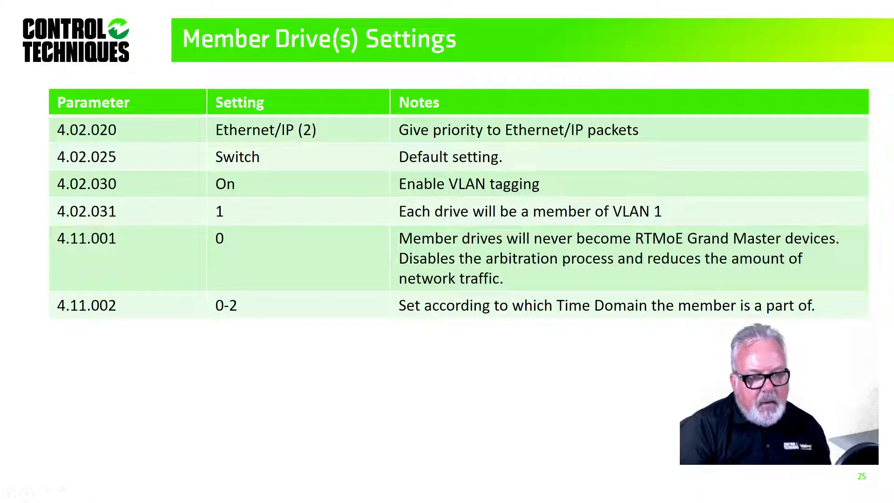
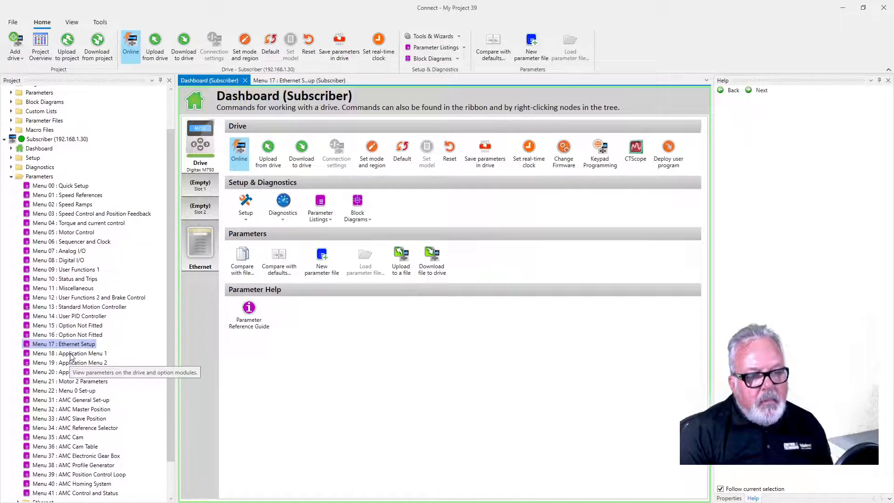
Step: Open the Subscriber's application menus 18, 19 and 20 and examine their read-write integer and bit parameters
double_click(72, 355)
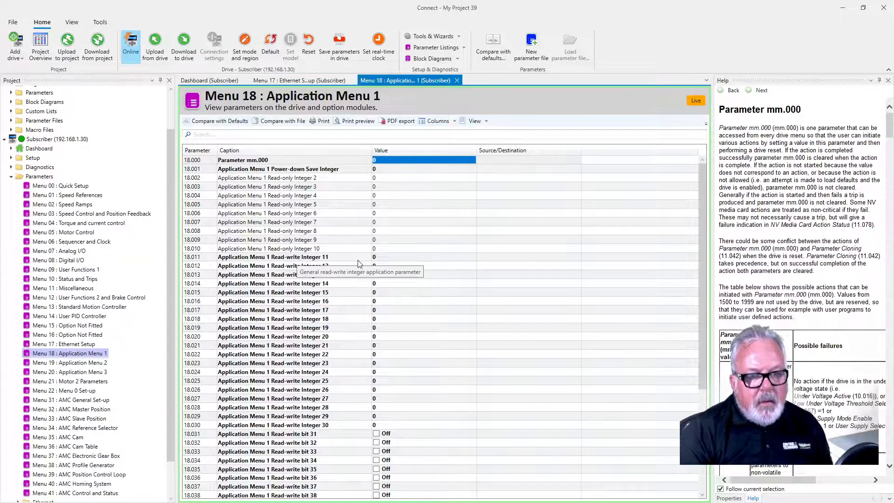
left_click(376, 262)
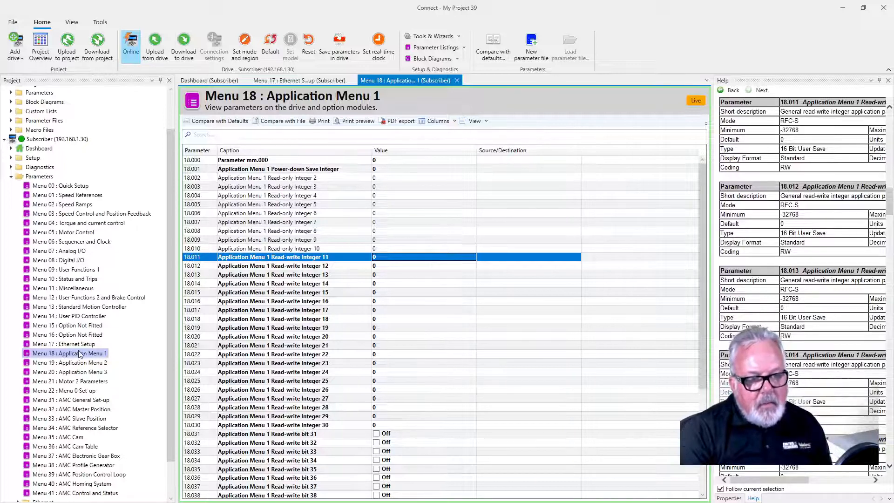
left_click(43, 363)
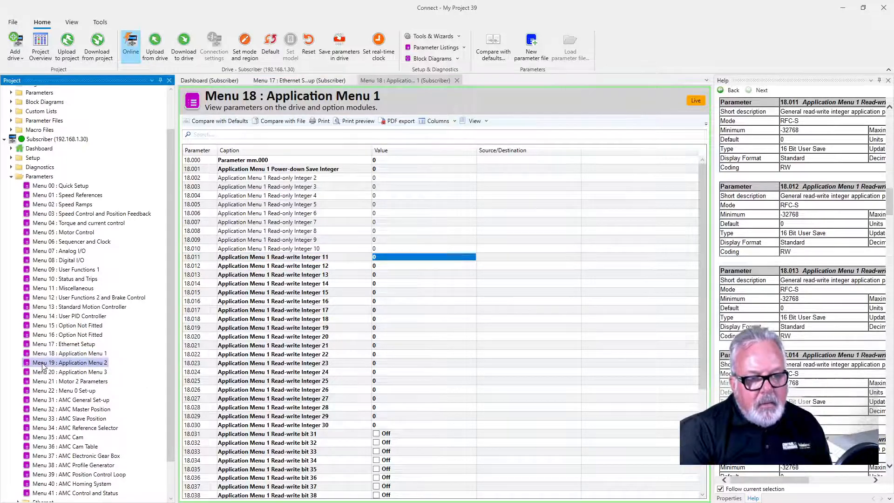
double_click(43, 364)
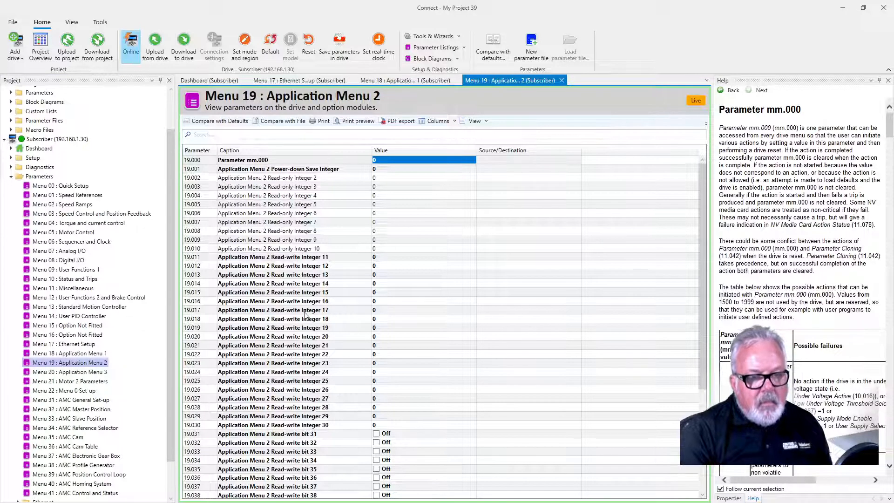
scroll(305, 316, "down", 6)
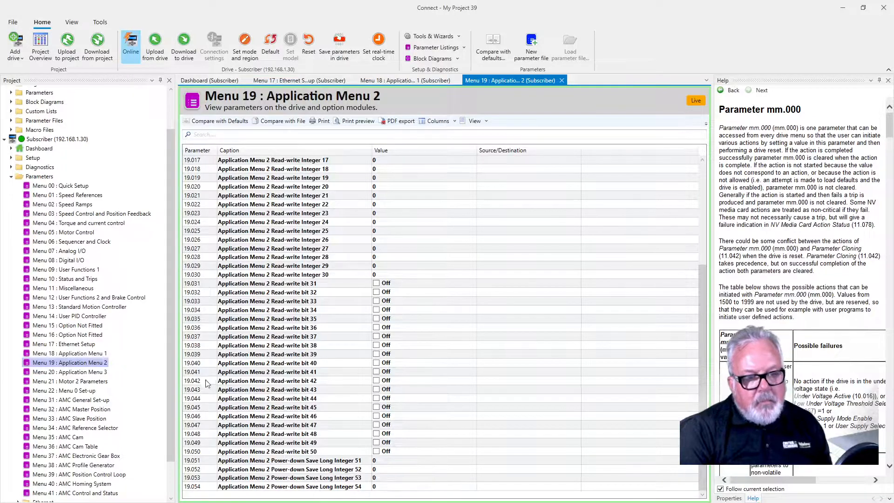
double_click(74, 373)
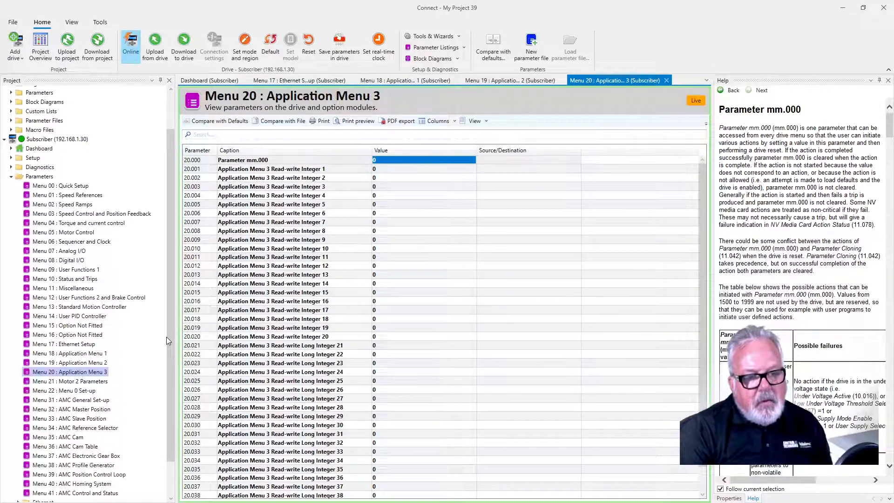
Step: Open the Subscriber's Menu 00 Quick Setup and Menu 22 Menu 0 Set-up parameter listings
left_click_drag(168, 337, 173, 292)
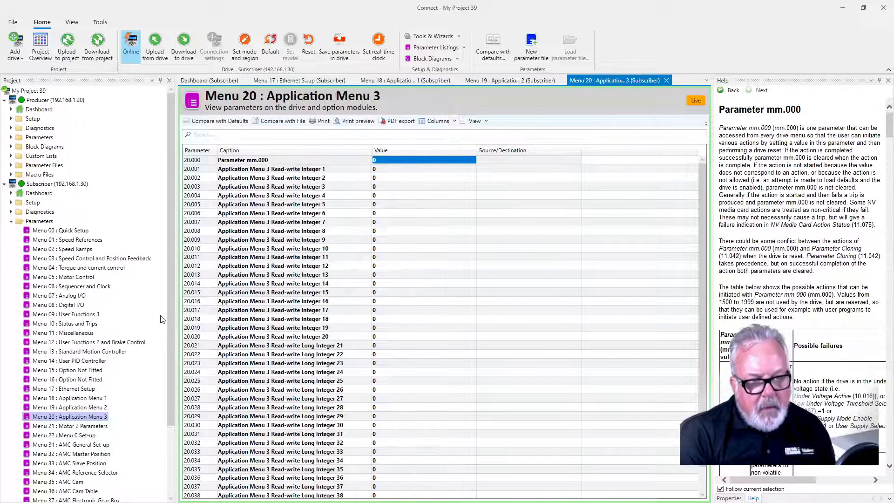
double_click(72, 232)
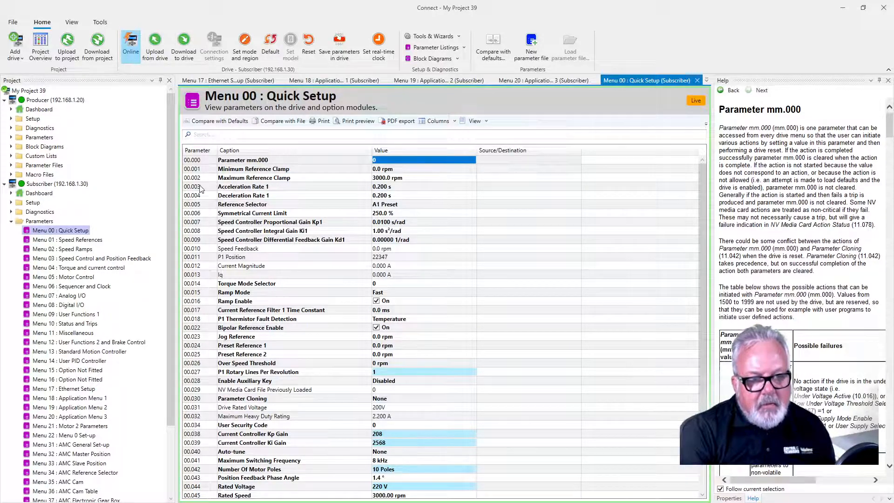
scroll(168, 182, "down", 3)
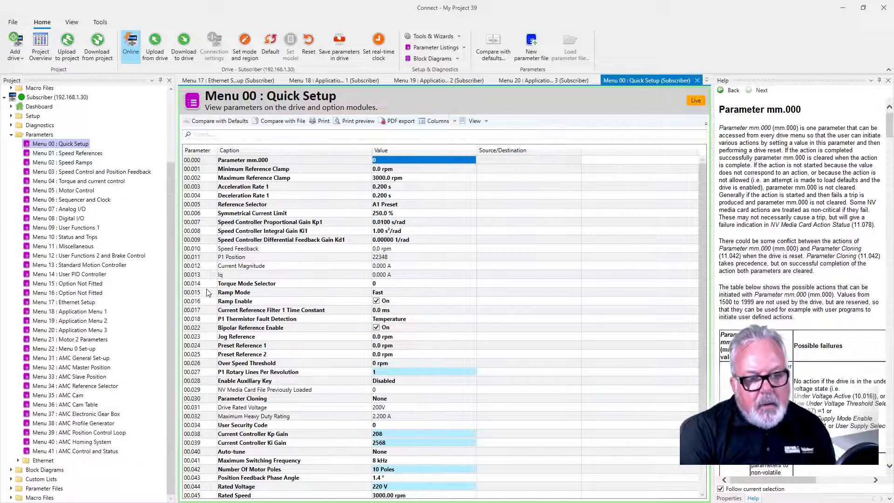
left_click(72, 351)
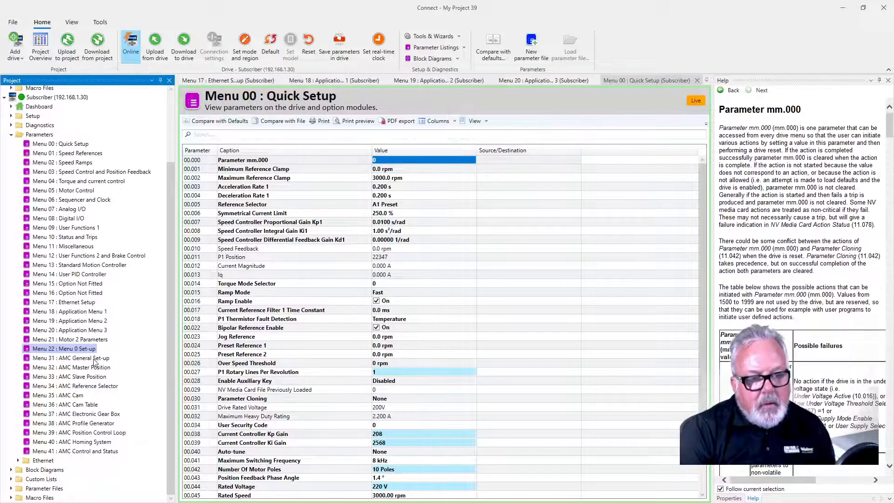
double_click(74, 350)
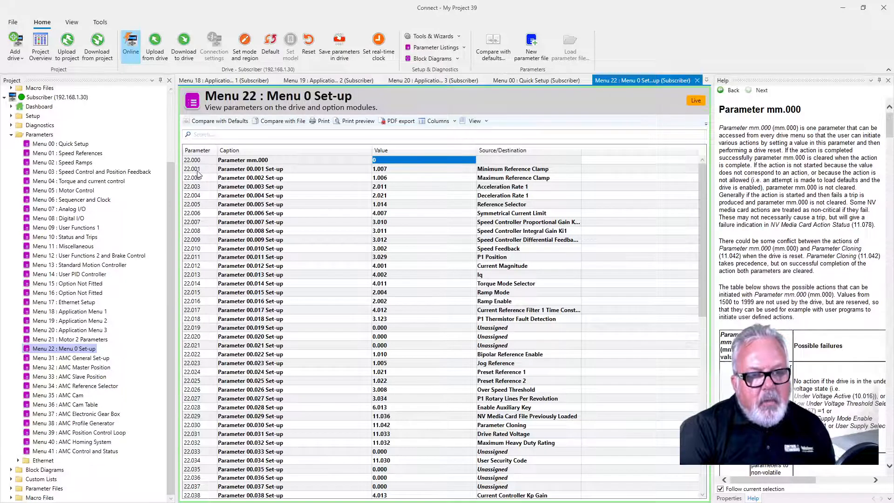
Step: Examine how the Menu 22 set-up entries, especially Parameter 00.010 Set-up, map to the Speed Feedback parameter in Menu 00
left_click(242, 173)
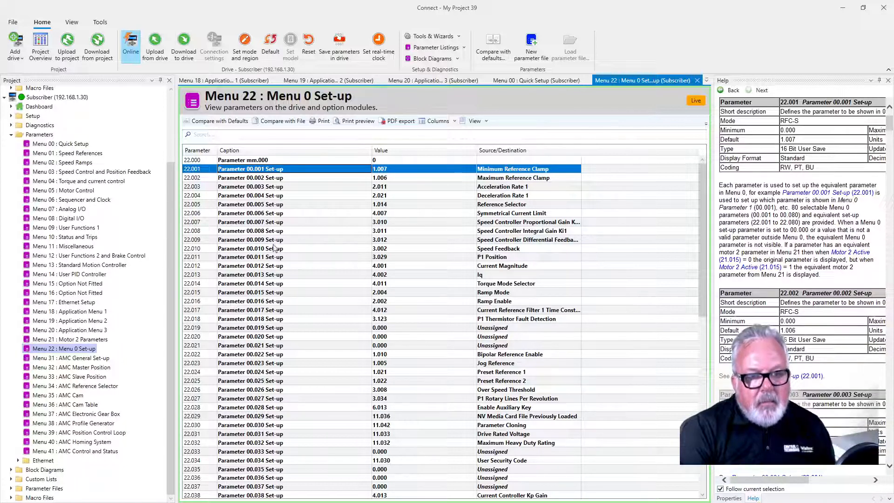
left_click(260, 250)
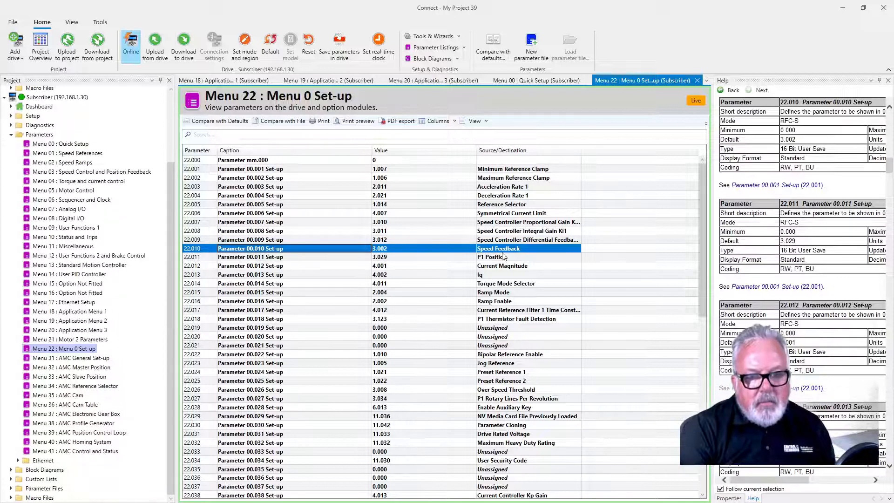
left_click(538, 79)
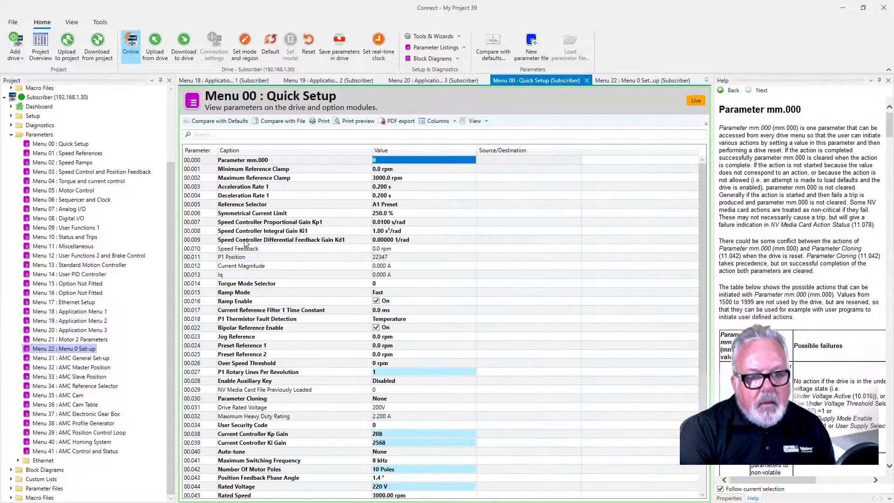
left_click(289, 248)
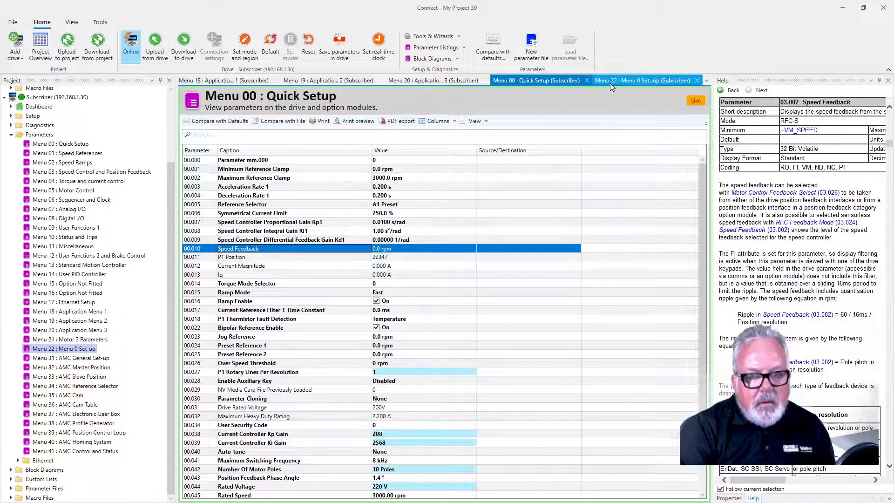
left_click(635, 83)
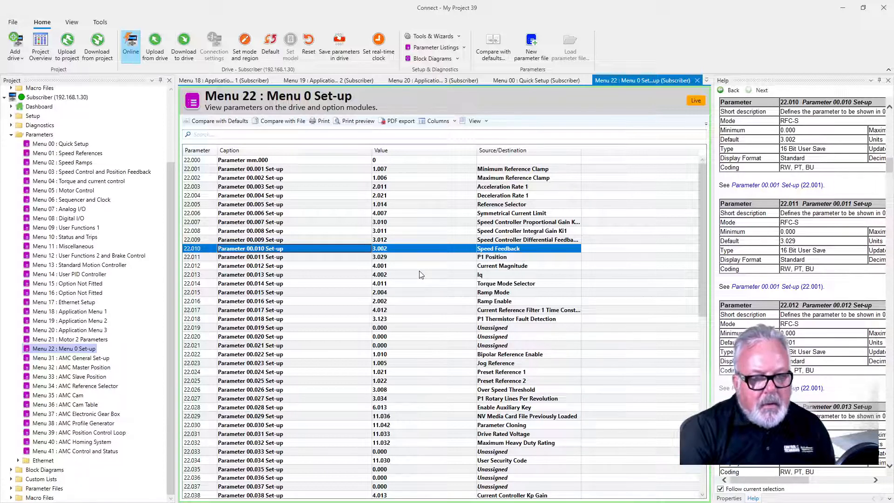
Step: Set Parameter 00.010 Set-up (22.010) to 0, save the parameters in the Subscriber drive and reset it
double_click(398, 251)
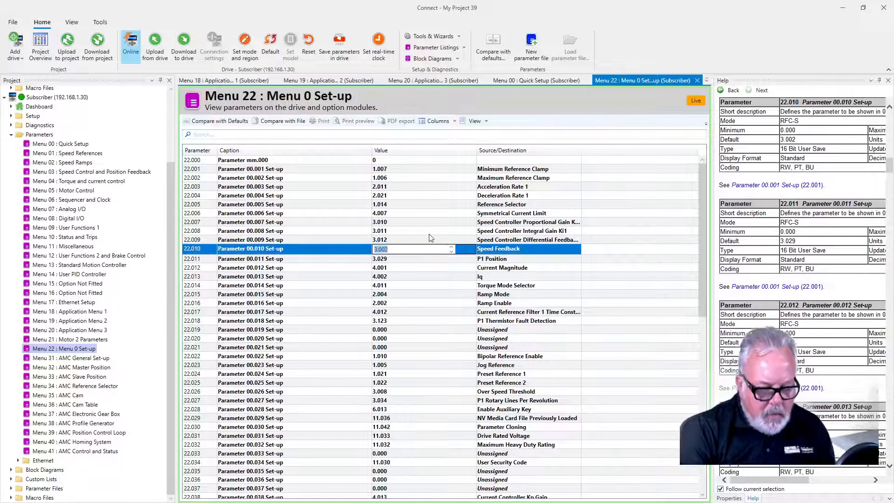
type("0")
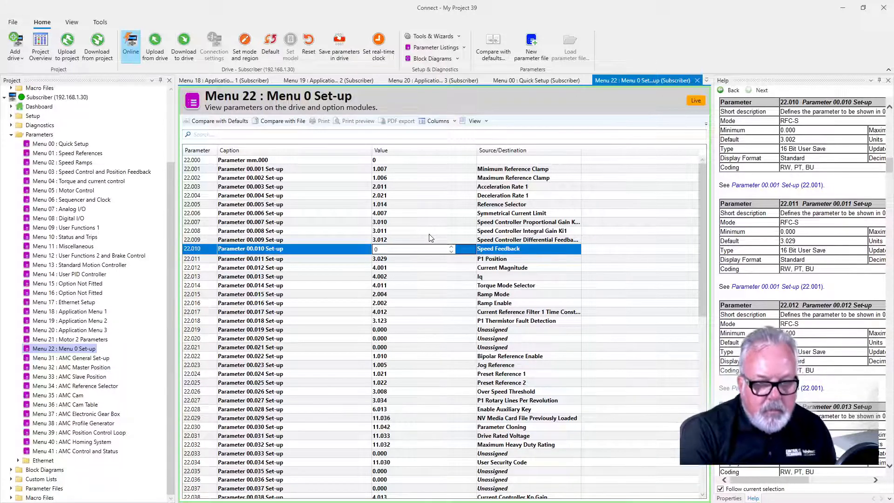
key("Return")
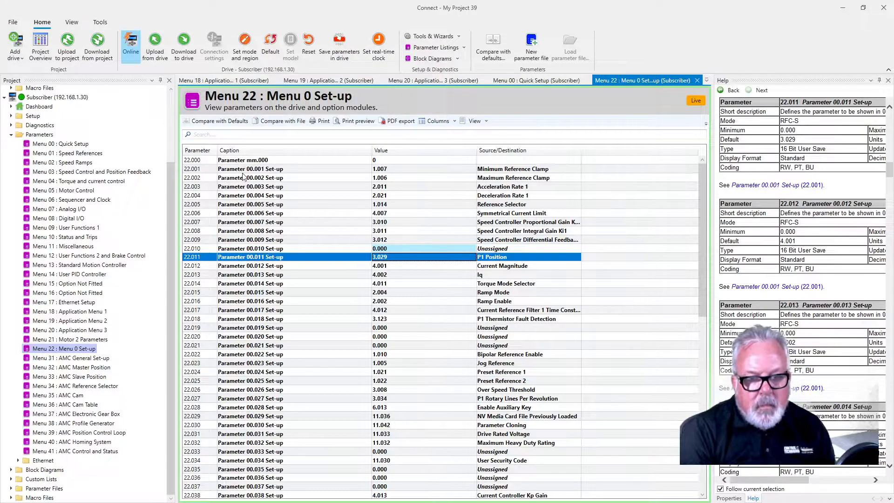
left_click(333, 58)
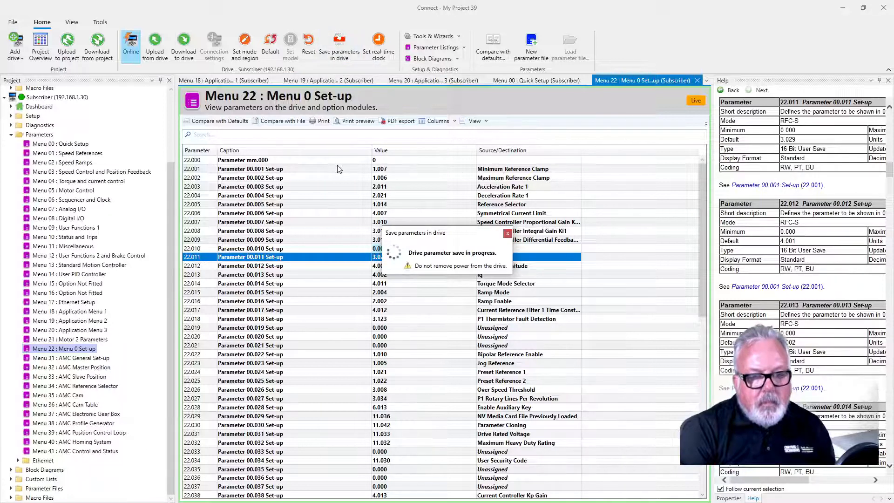
left_click(308, 47)
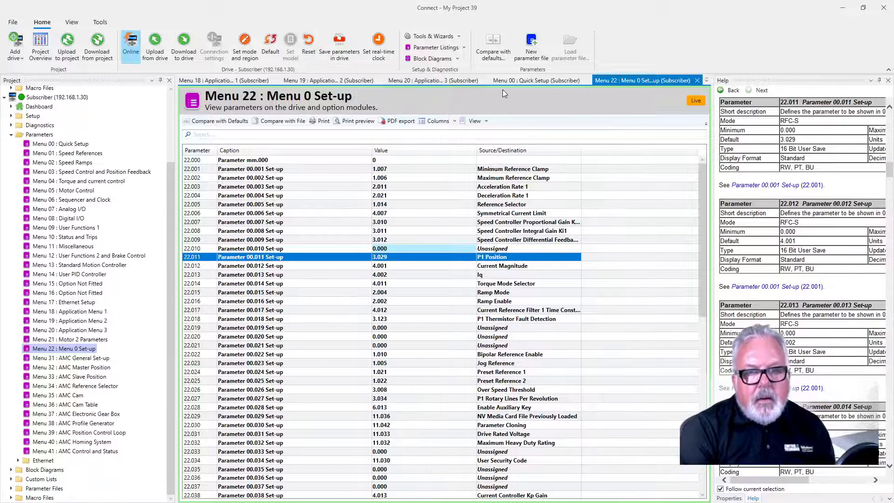
Step: Check whether Menu 00 Quick Setup still lists parameter 00.010, and examine the assigned and unassigned entries throughout Menu 22
left_click(519, 80)
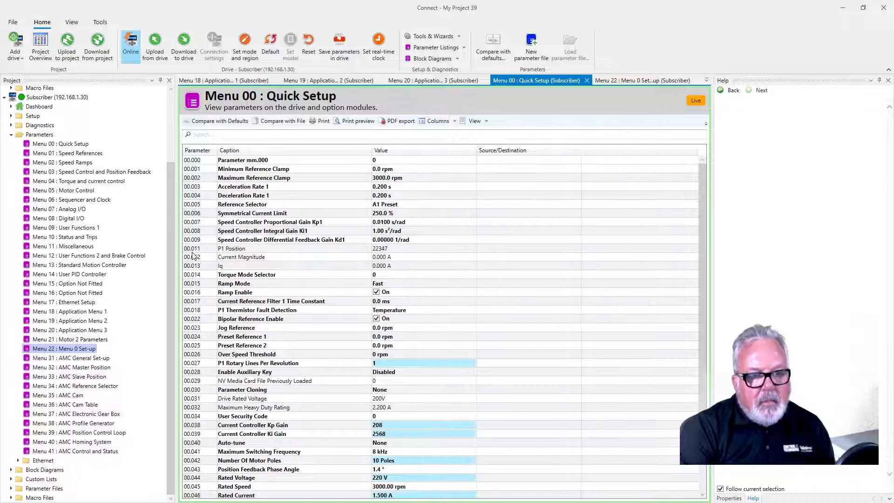
left_click(635, 80)
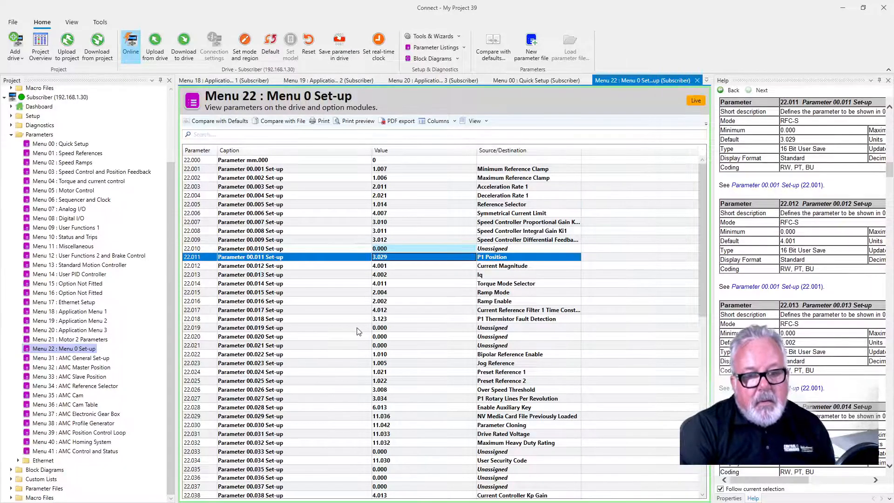
scroll(358, 336, "down", 4)
scroll(355, 334, "down", 7)
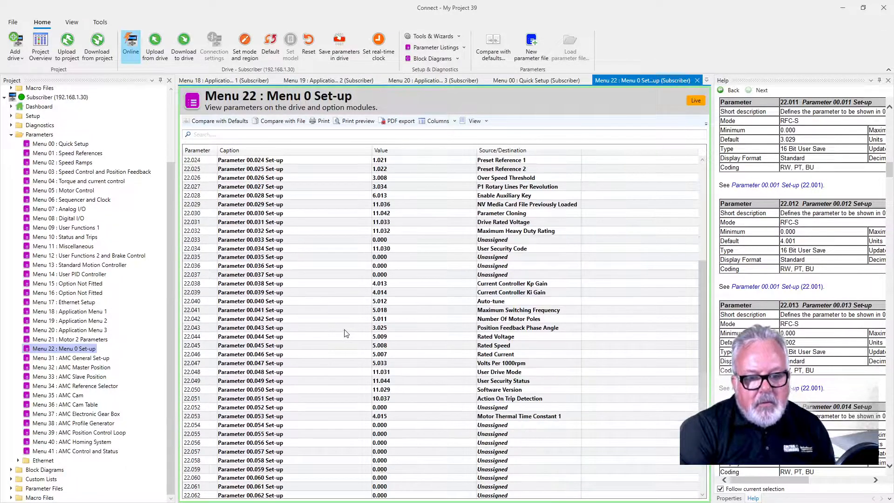
scroll(344, 331, "down", 2)
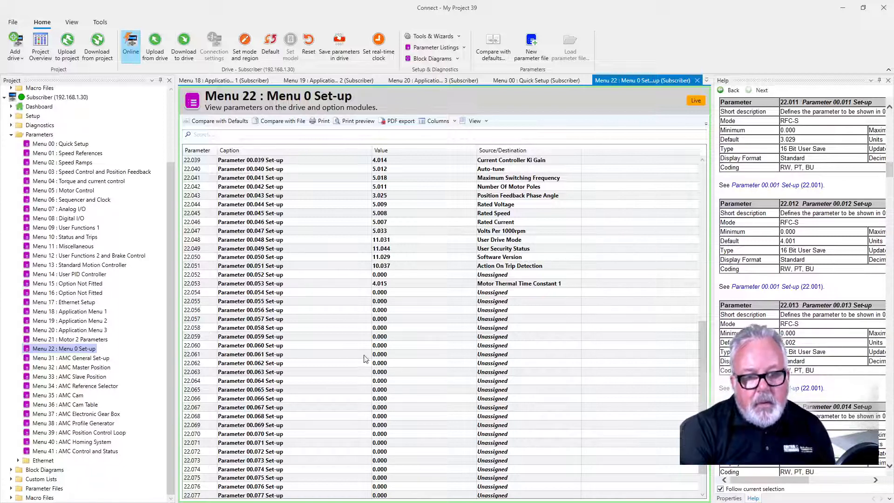
scroll(322, 266, "up", 2)
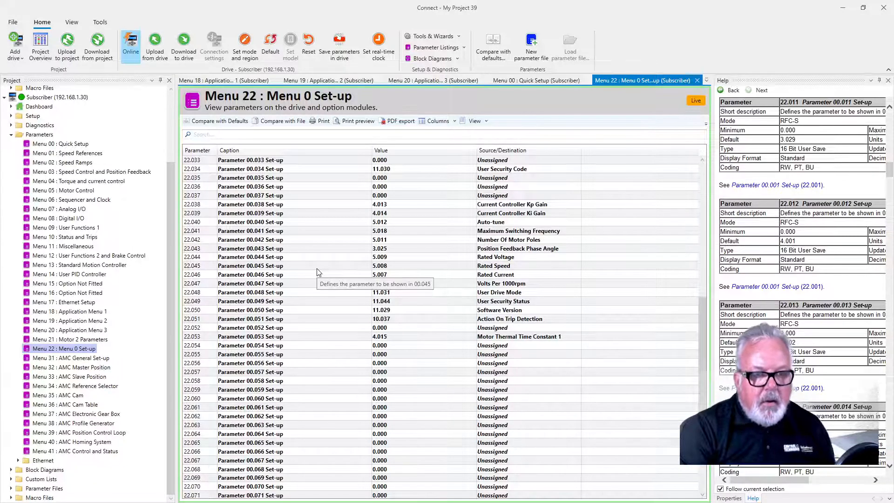
scroll(312, 278, "down", 4)
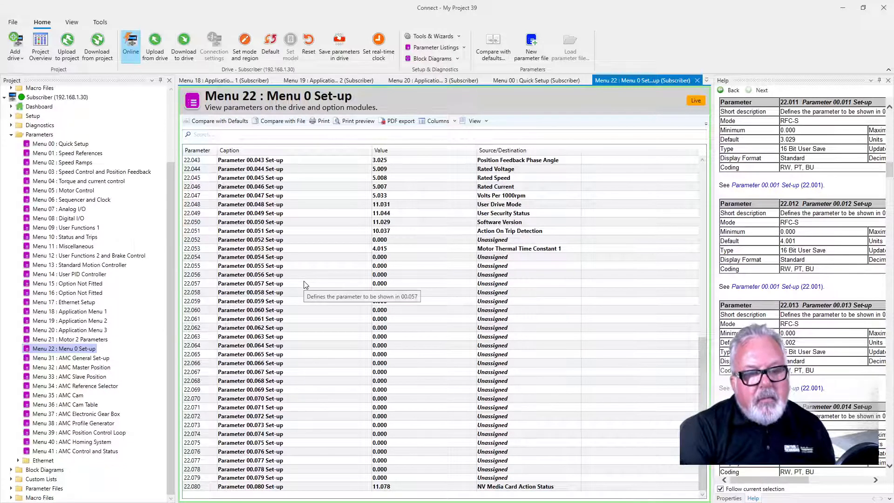
scroll(300, 286, "up", 10)
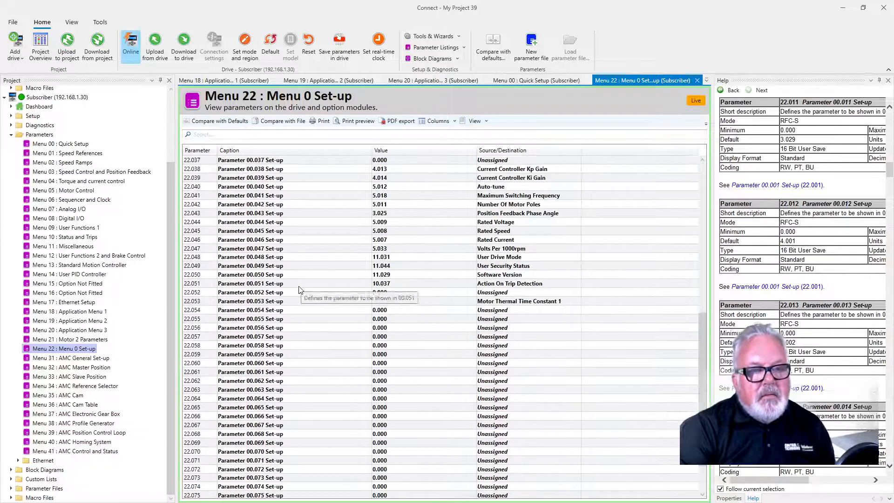
scroll(298, 293, "up", 4)
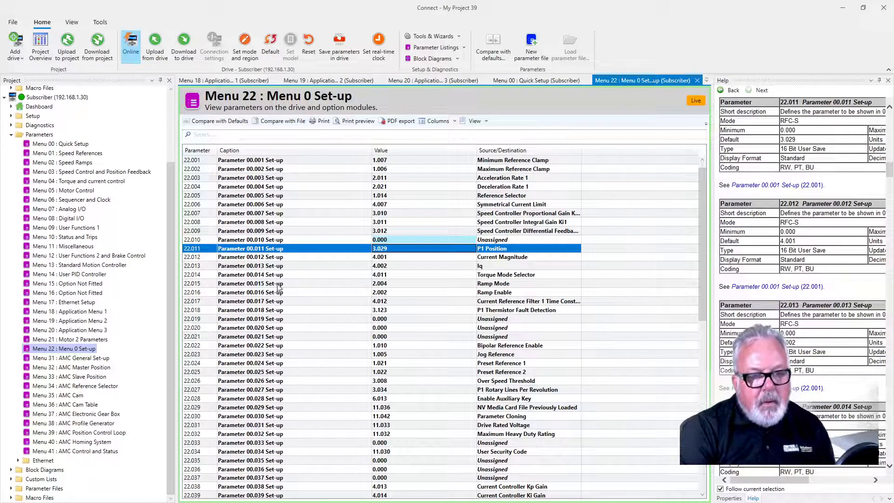
scroll(282, 291, "up", 1)
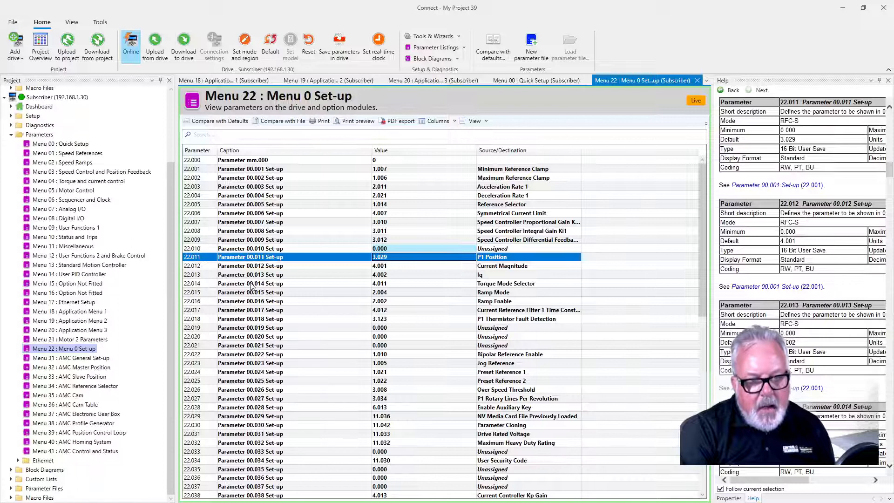
double_click(293, 258)
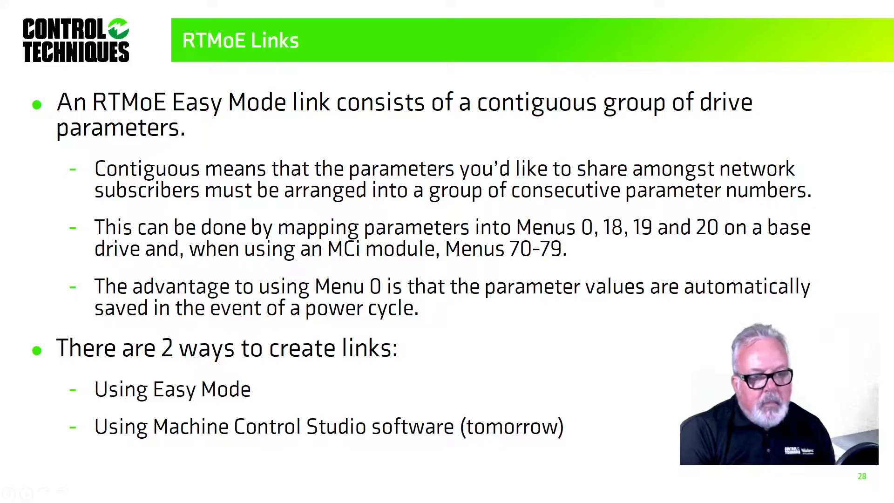
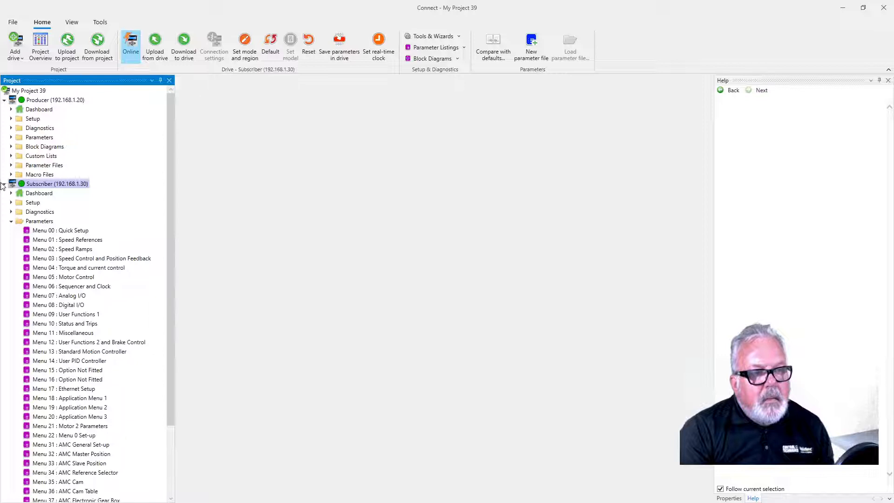
Step: Collapse the Subscriber's tree and open the Producer drive's Ethernet parameter listing Menu 3.10 RTMOE Easy Mode
left_click(4, 184)
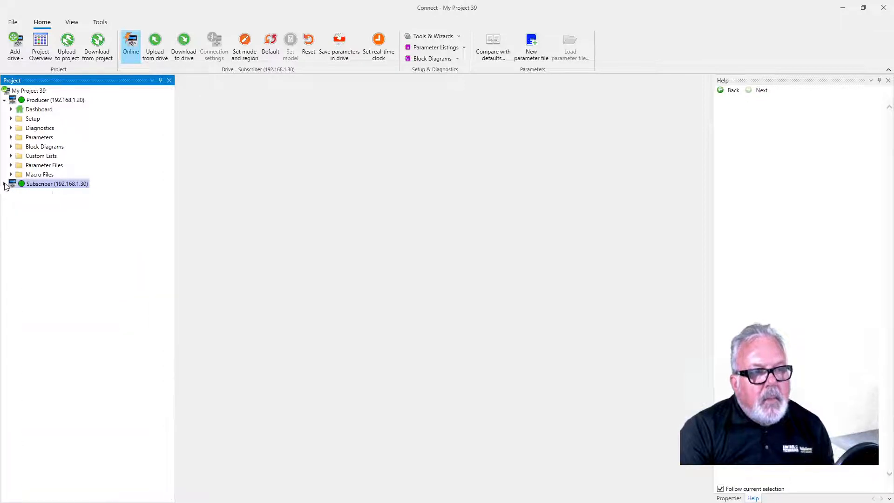
double_click(32, 101)
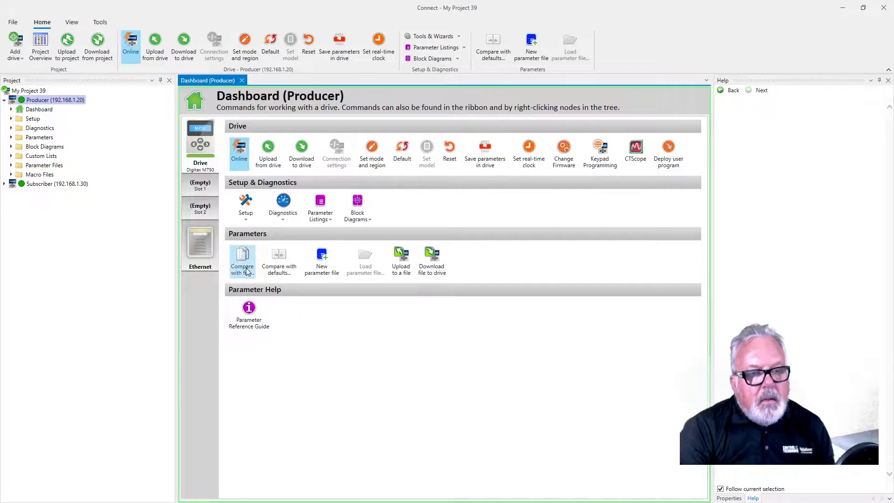
left_click(202, 257)
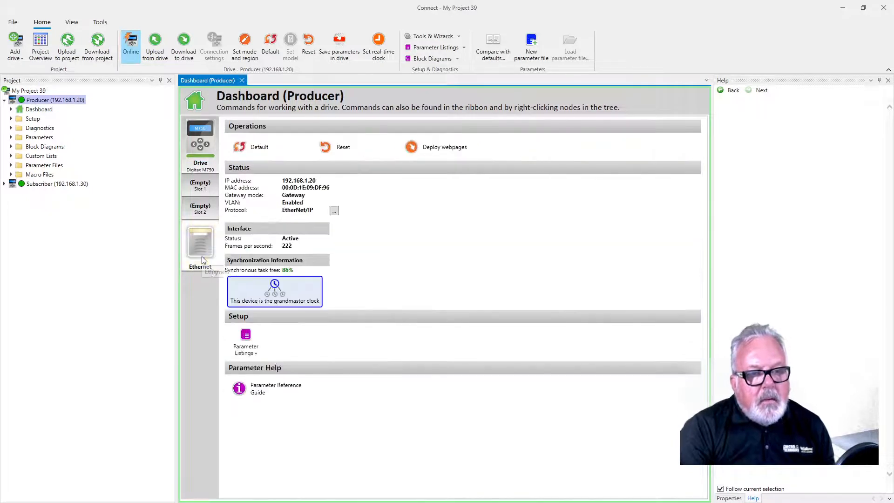
left_click(247, 353)
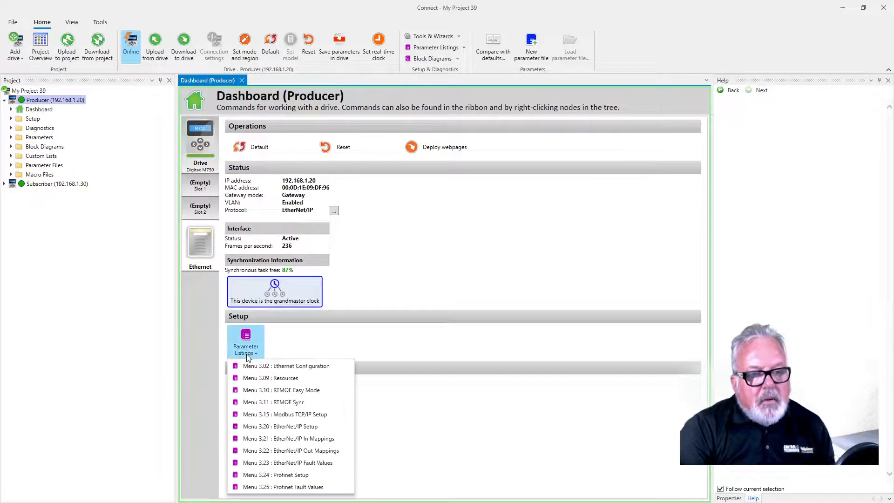
left_click(259, 393)
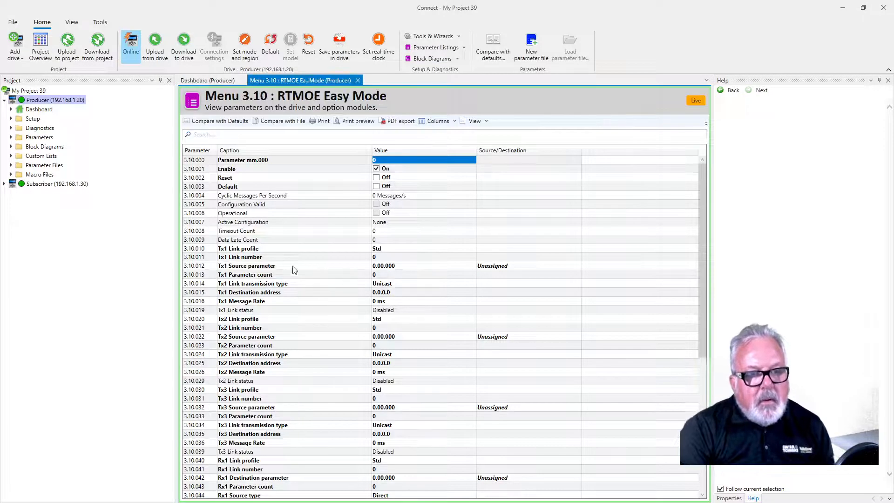
Step: Set the Producer's Tx1 Link profile (3.10.010) to Sync
left_click(273, 250)
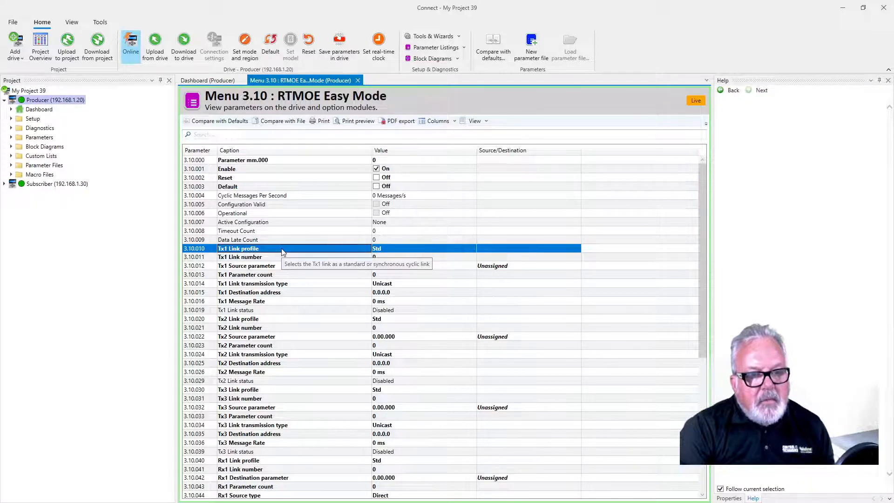
left_click(382, 250)
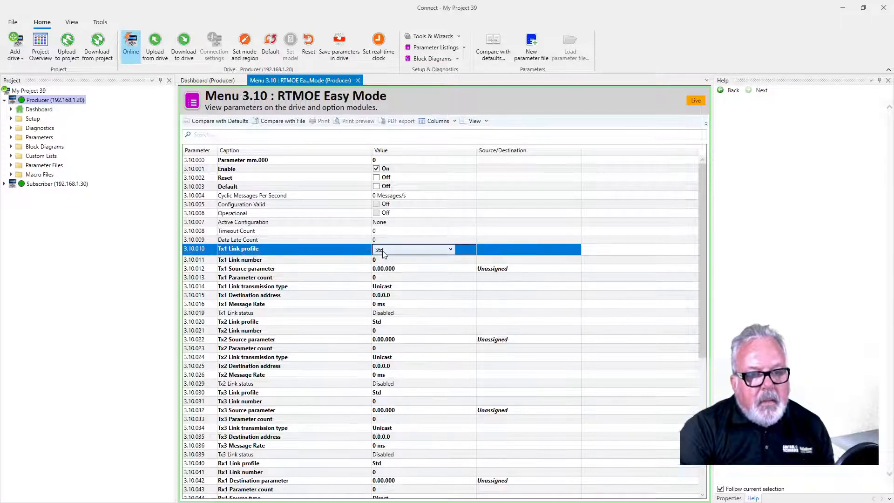
left_click(382, 251)
left_click(382, 270)
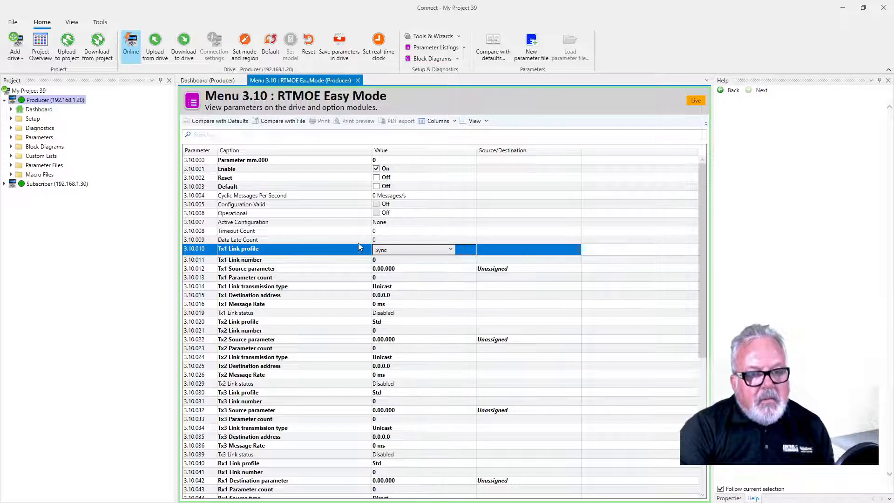
left_click(358, 249)
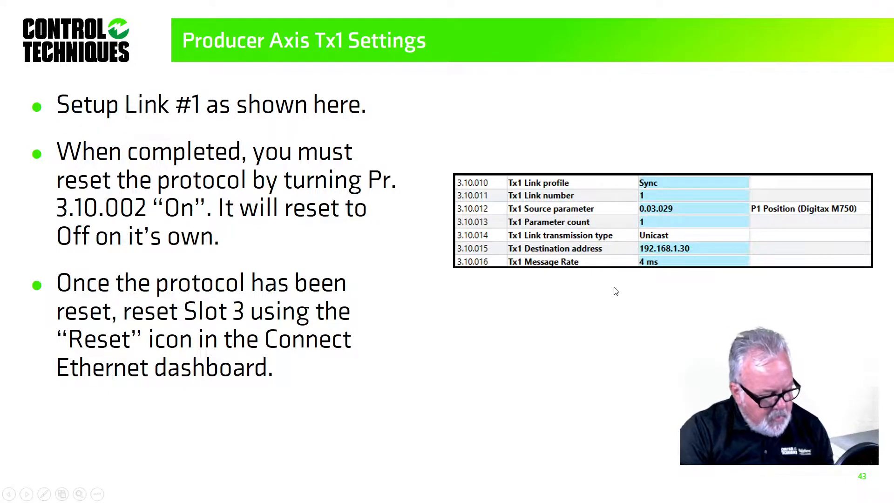
Step: Switch from the Producer Axis Tx1 Settings slide back to Connect and set the Tx1 Link number to 1
key("alt+Tab")
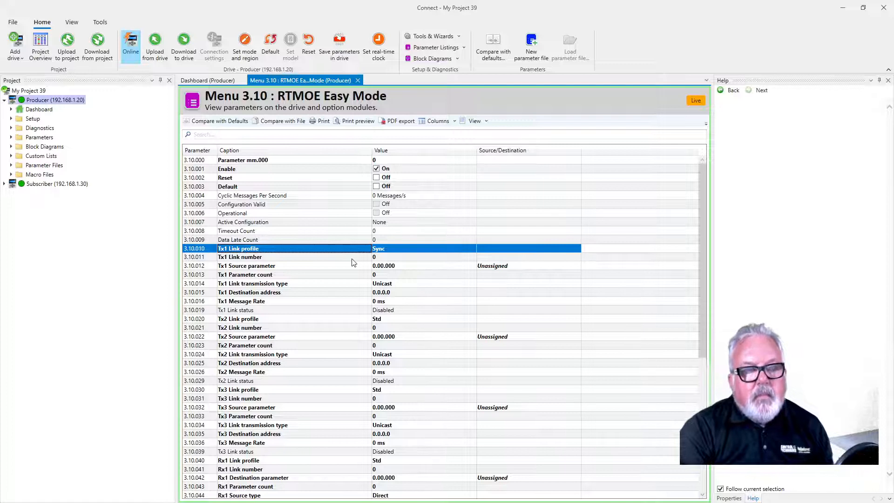
double_click(378, 259)
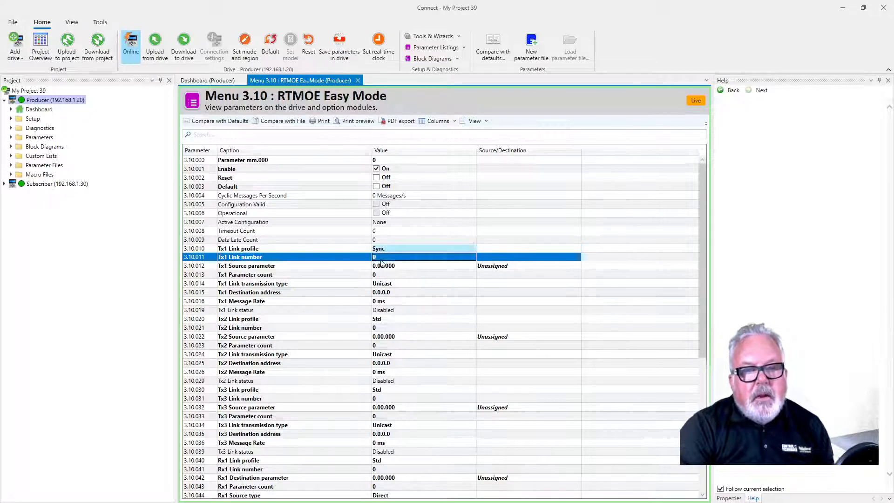
type("1")
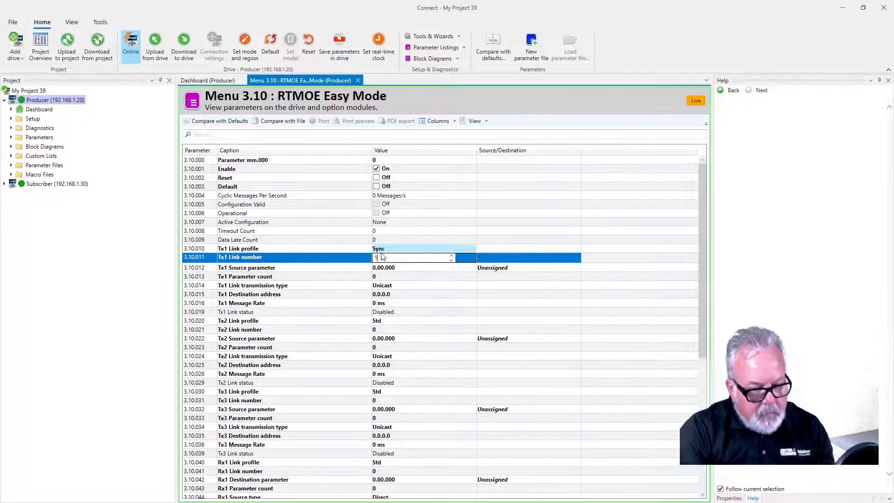
Step: Set the Tx1 Source parameter (3.10.012) to 0.03.029 and the Tx1 Parameter count (3.10.013) to 1
double_click(382, 267)
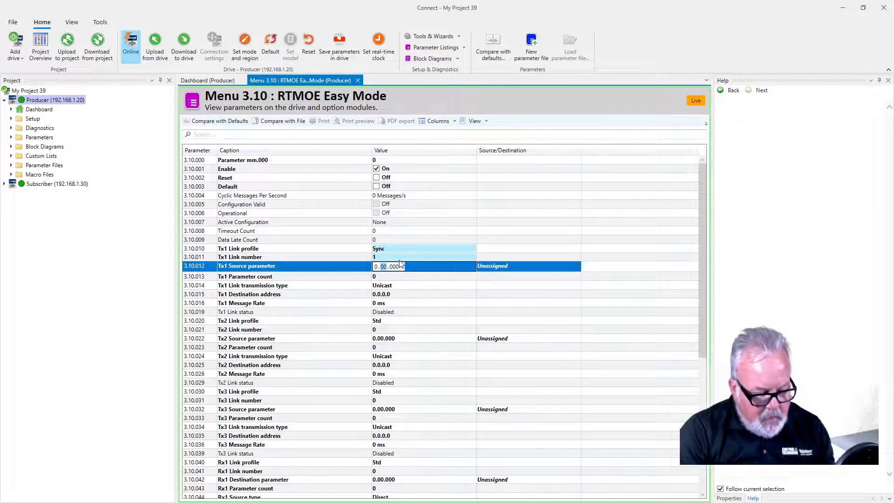
type("03.")
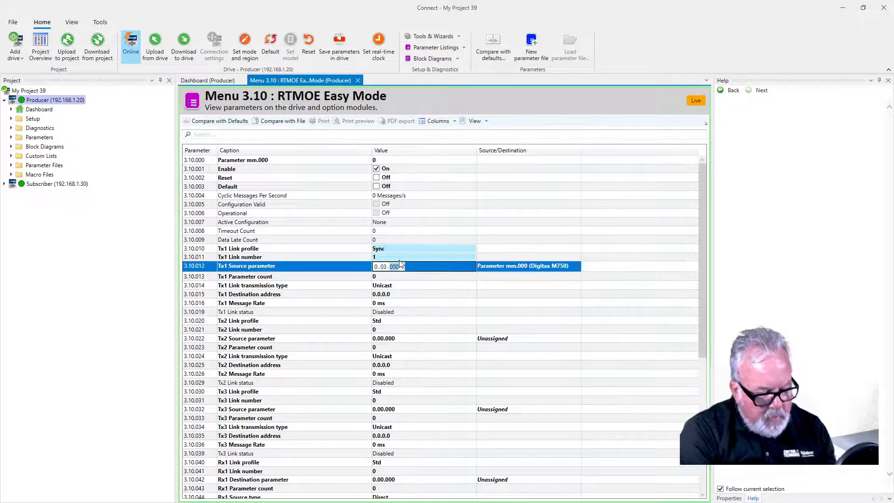
type("029")
key("Return")
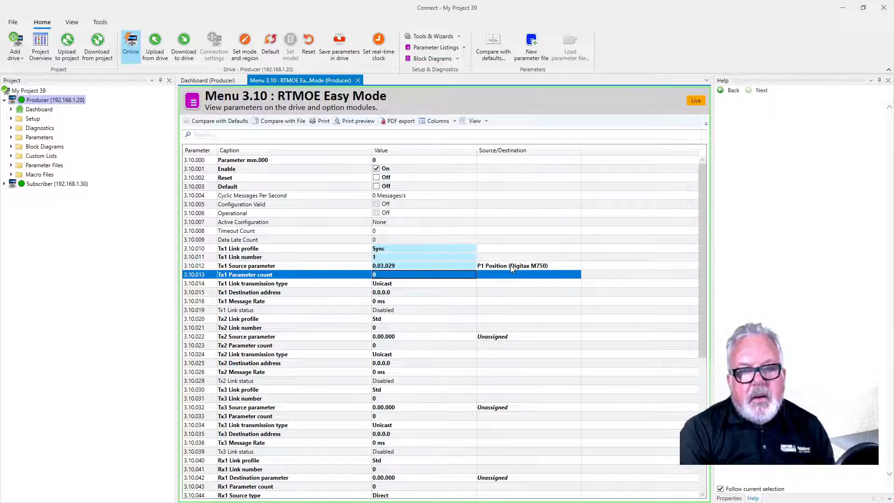
left_click(398, 276)
type("1")
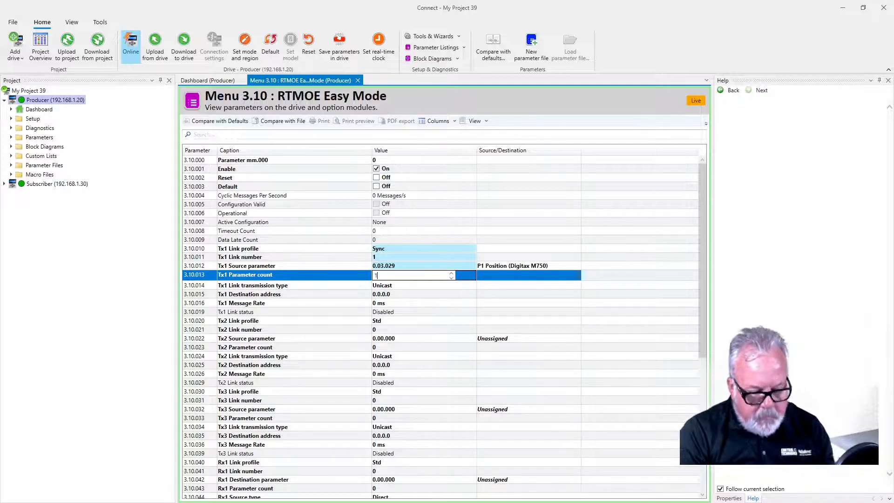
key("Return")
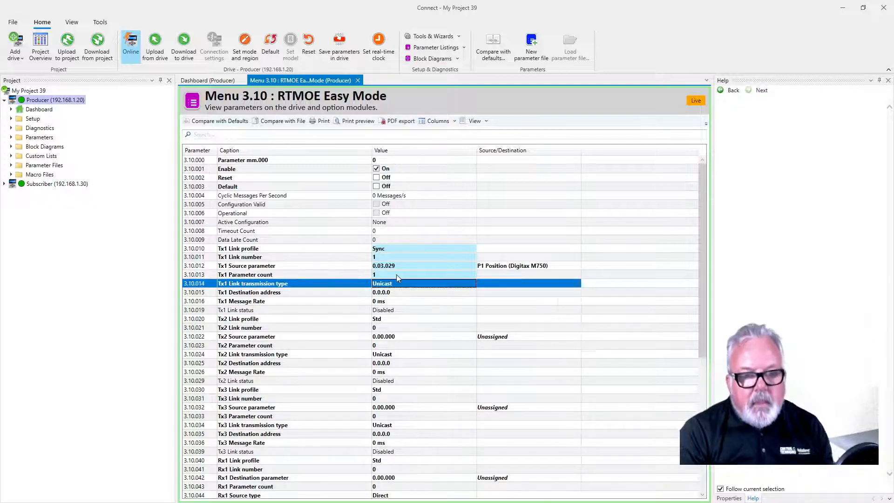
Step: Set the Producer's Tx1 Destination address (3.10.015) to 192.168.1.30
left_click(375, 294)
left_click(377, 293)
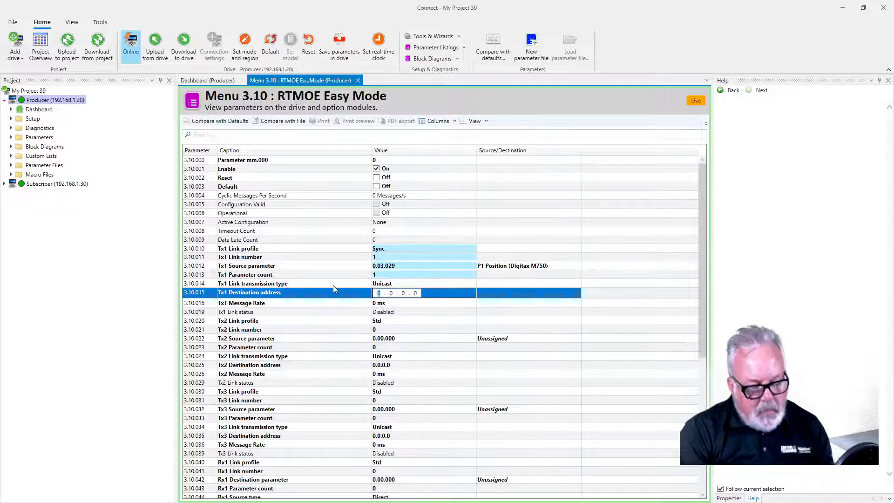
type("192. 168. ")
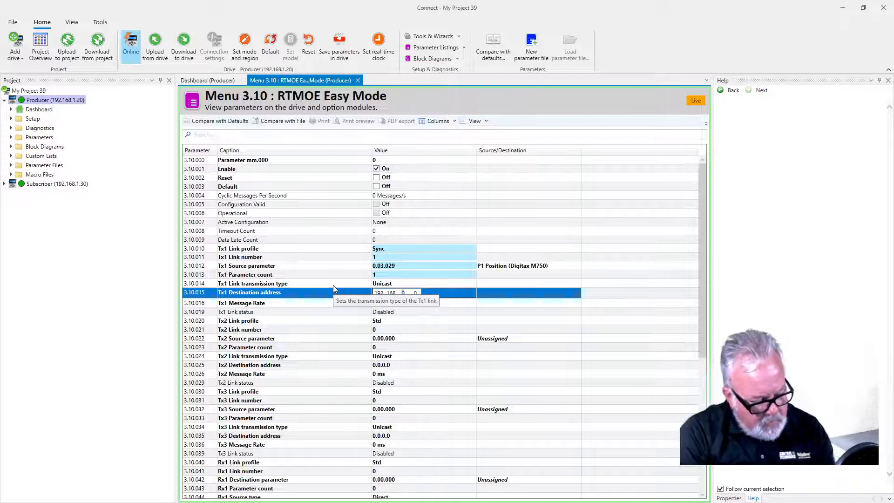
type("1 . 30")
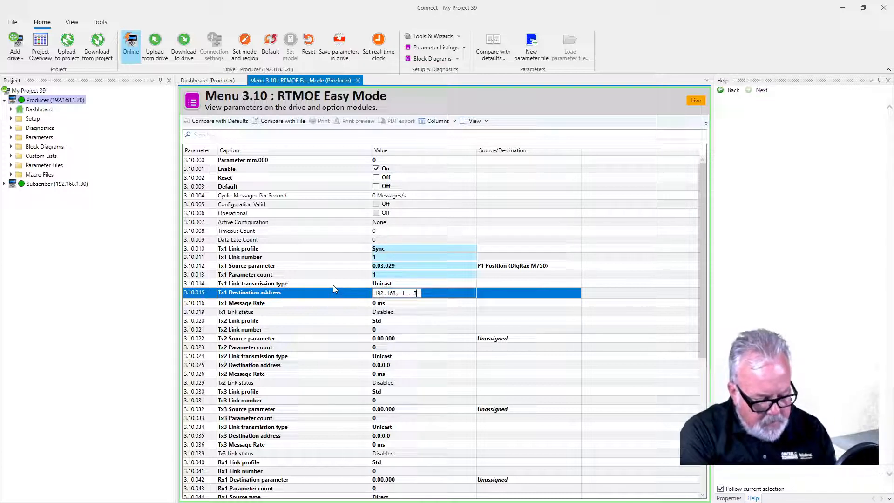
key("Return")
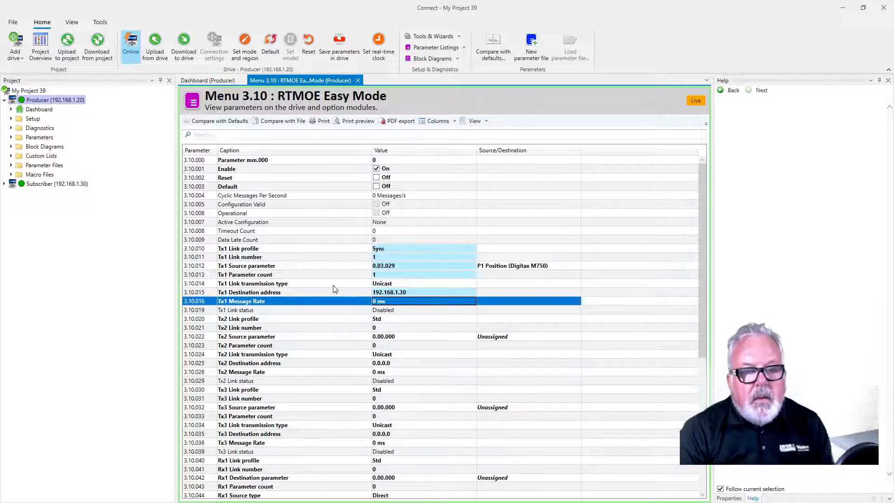
Step: Set the Producer's Tx1 Message Rate (3.10.016) to 4 ms
left_click(398, 302)
type("4")
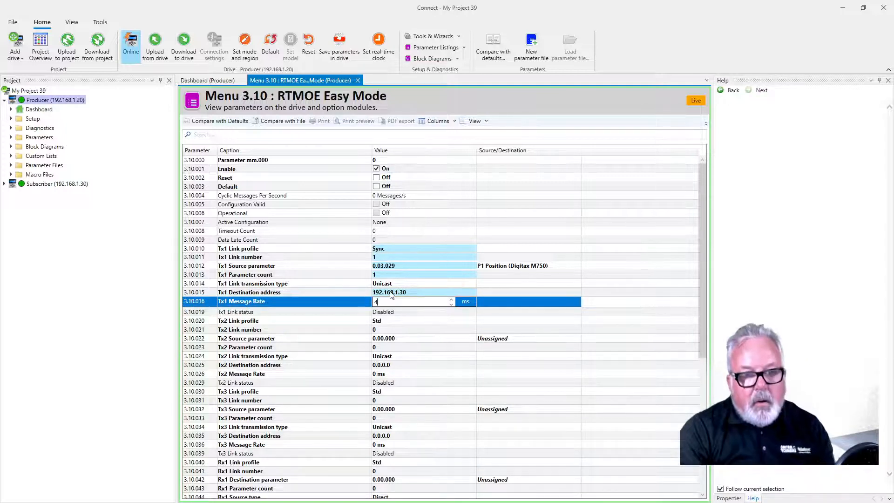
key("Return")
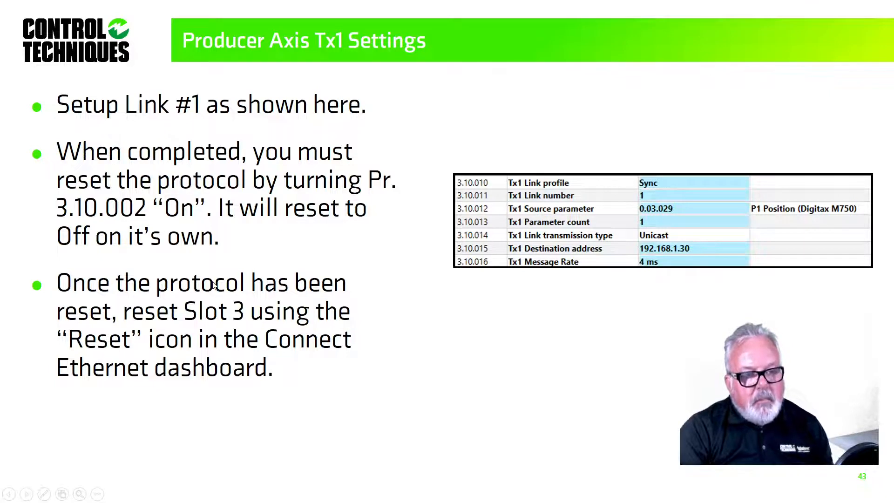
Step: Return from the slide to Connect, save the Producer's parameters in the drive, and turn on the protocol Reset (3.10.002)
key("alt+Tab")
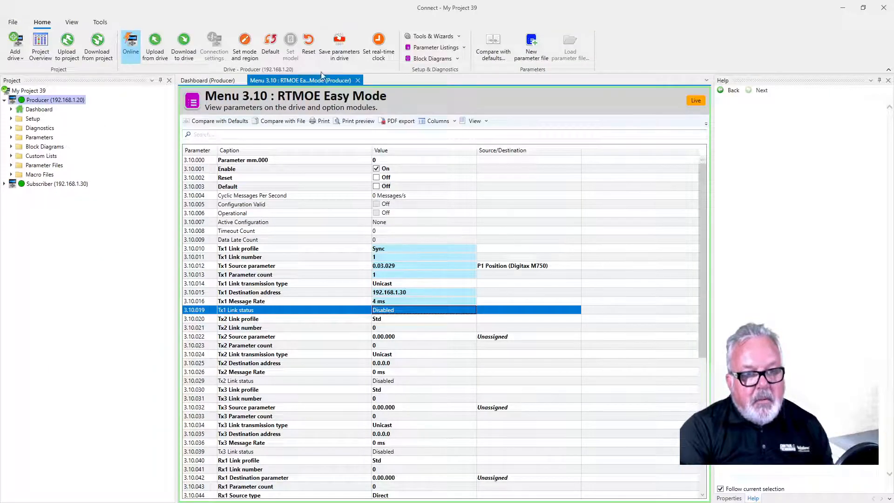
left_click(334, 48)
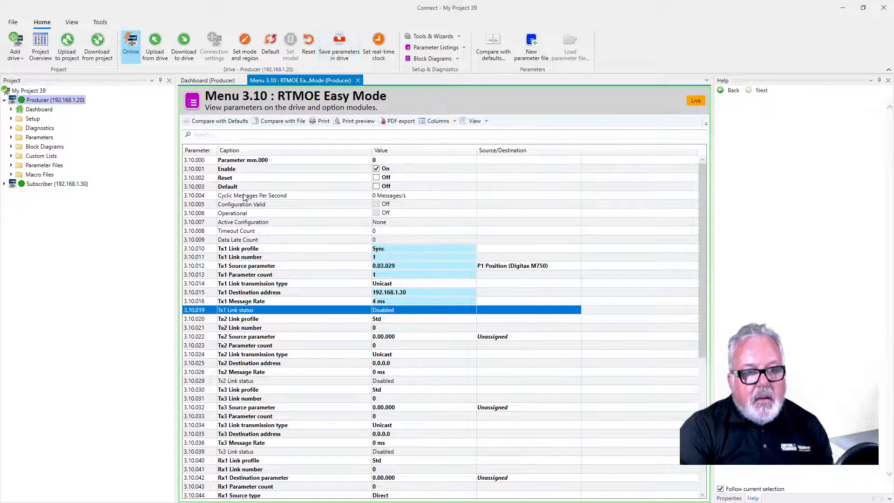
left_click(194, 179)
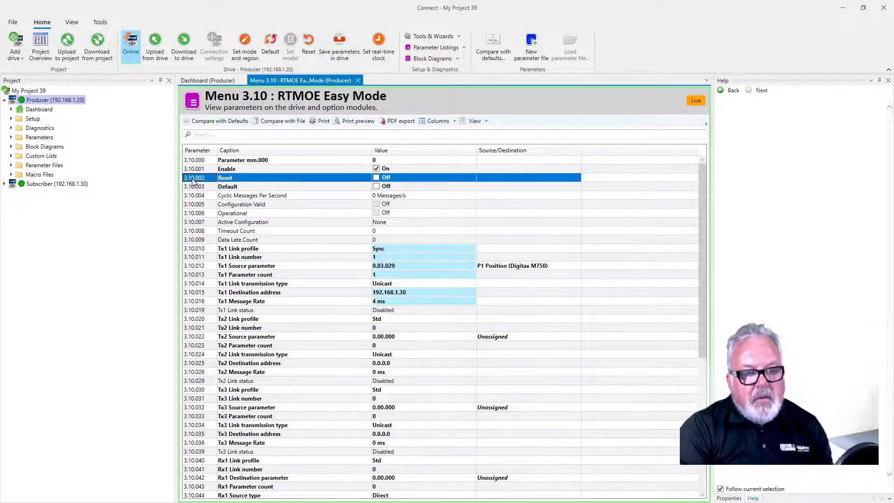
left_click(377, 180)
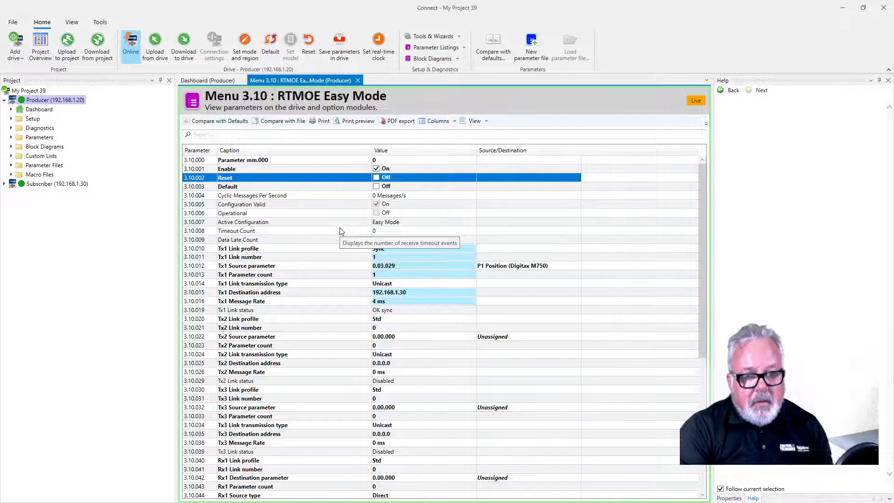
Step: Reset the Ethernet slot from the Producer's dashboard, and take the drive offline and back online in Connect to restore its connection
left_click(208, 81)
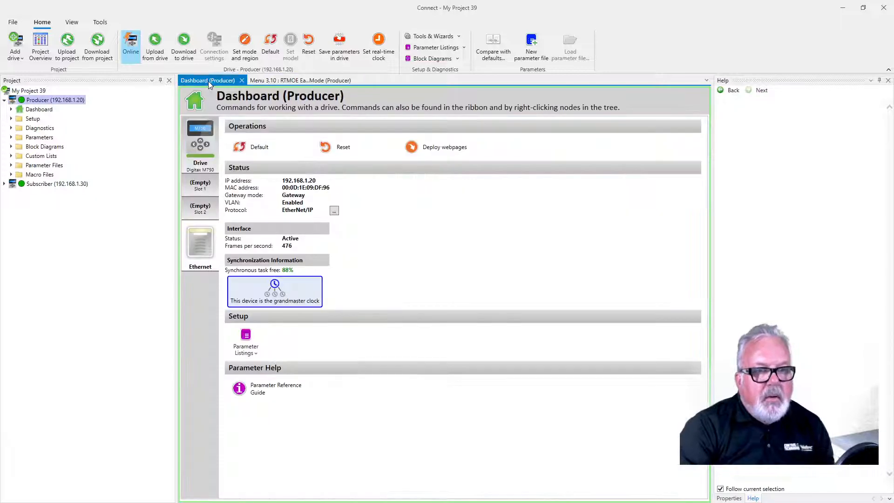
left_click(339, 148)
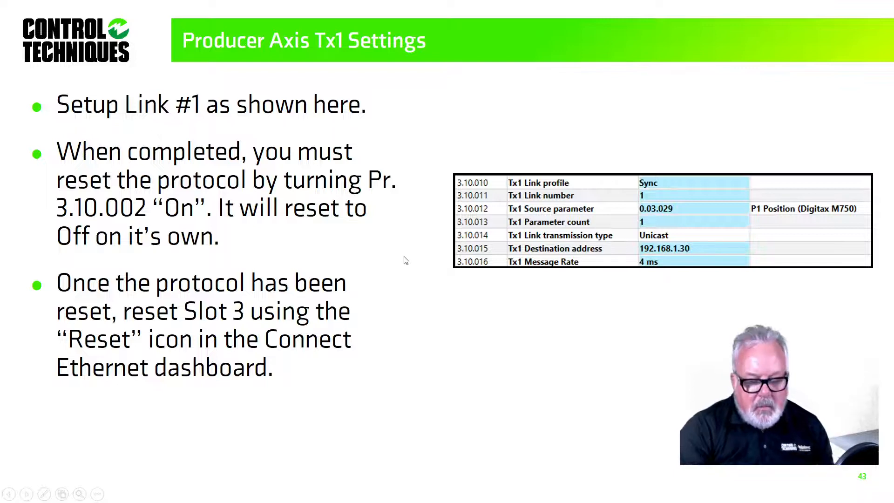
key("Right")
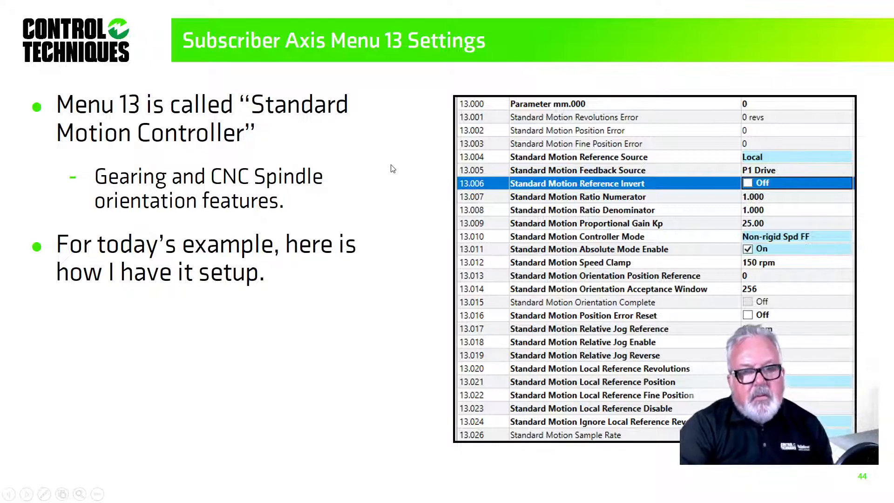
key("alt+Tab")
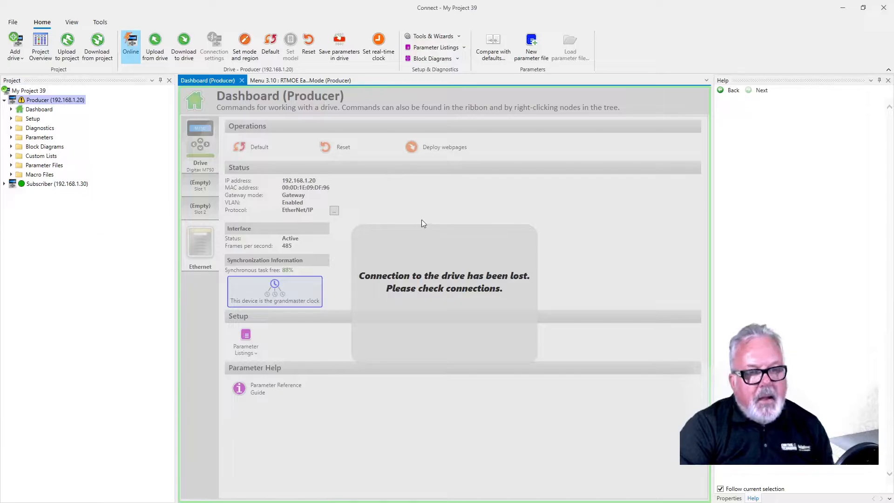
left_click(133, 51)
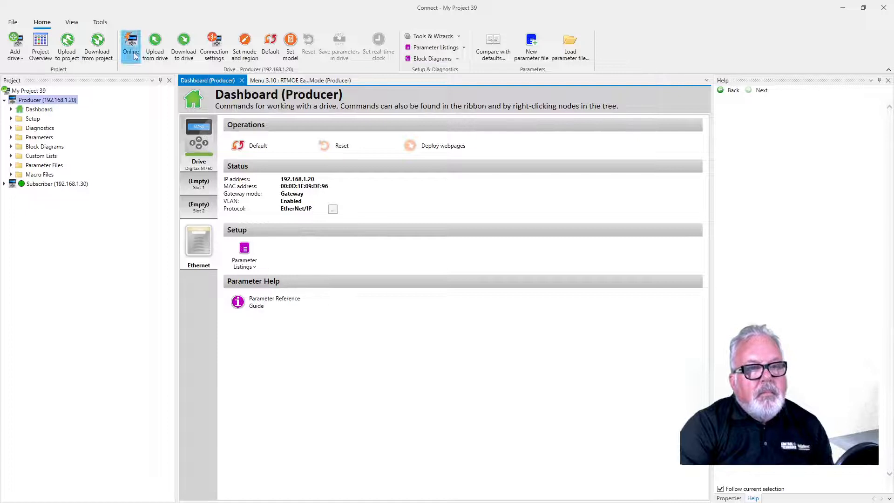
left_click(133, 52)
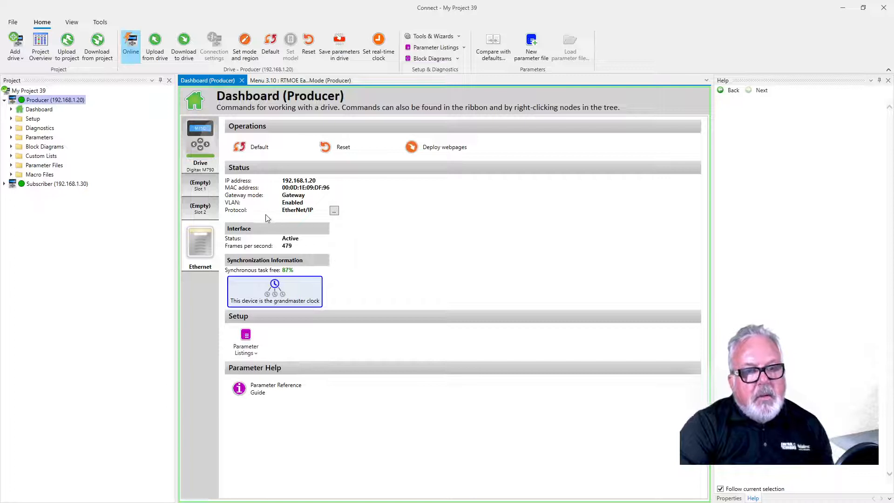
mouse_move(266, 291)
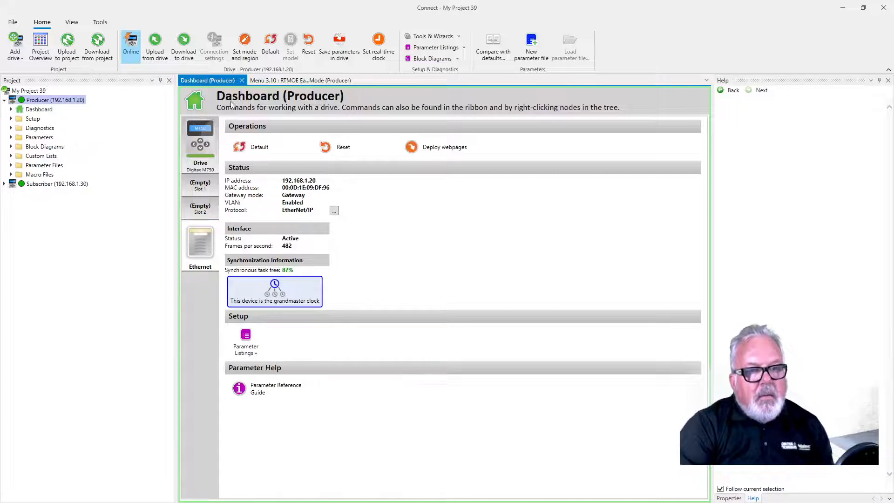
Step: Close all open documents and open the Subscriber's Menu 13 Standard Motion Controller parameter listing
right_click(280, 82)
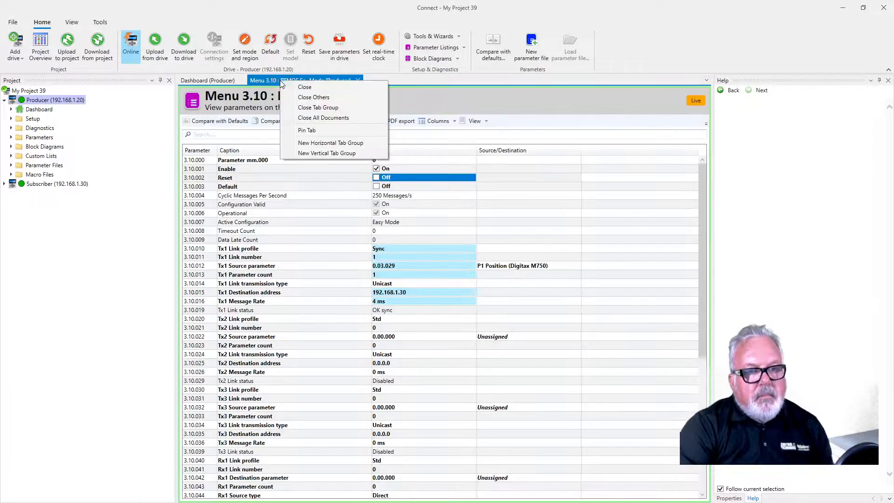
left_click(303, 117)
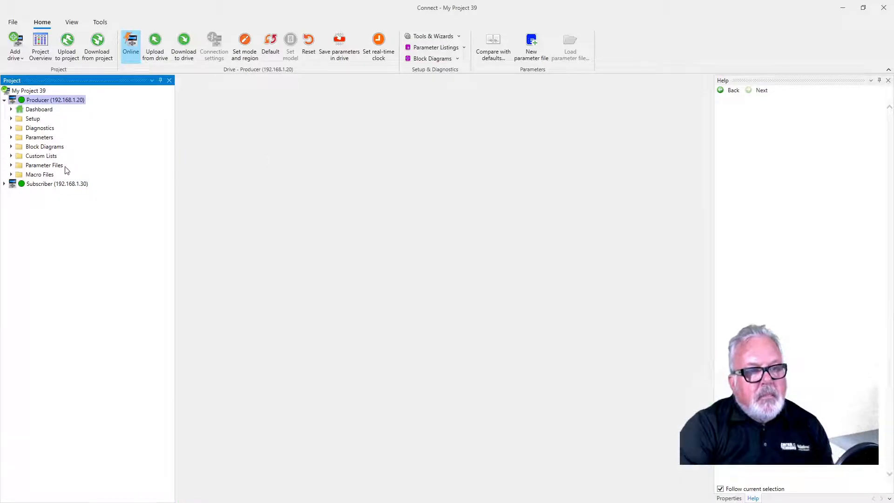
double_click(33, 185)
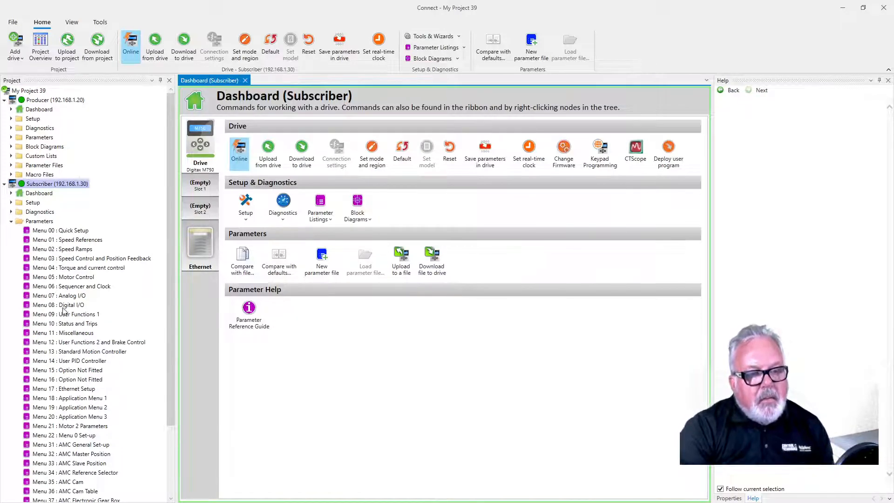
left_click(61, 353)
double_click(70, 354)
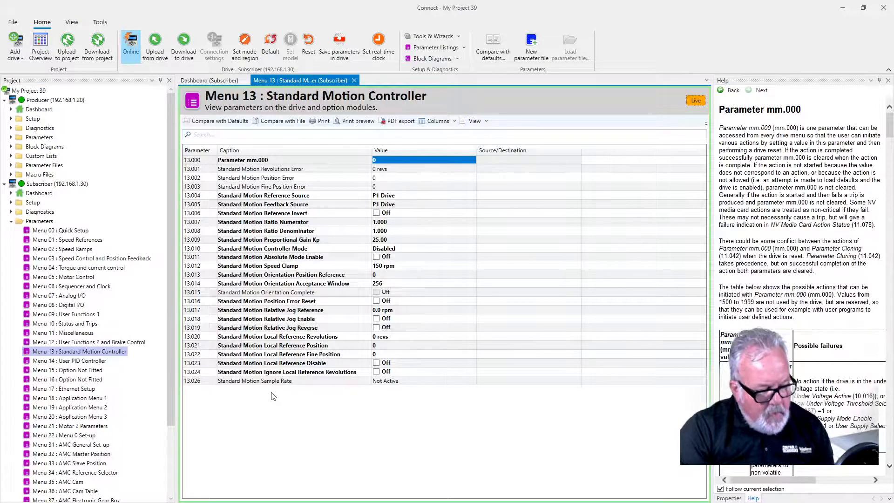
Step: Consult the Subscriber Axis Menu 13 Settings slide and set the Subscriber's Standard Motion Reference Source (13.004) to Local in Connect
key("ctrl+1")
key("alt+Tab")
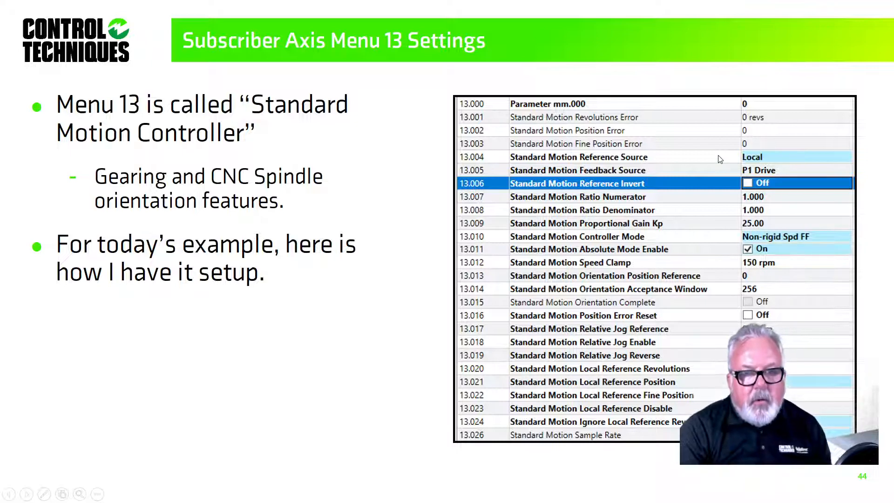
key("alt+Tab")
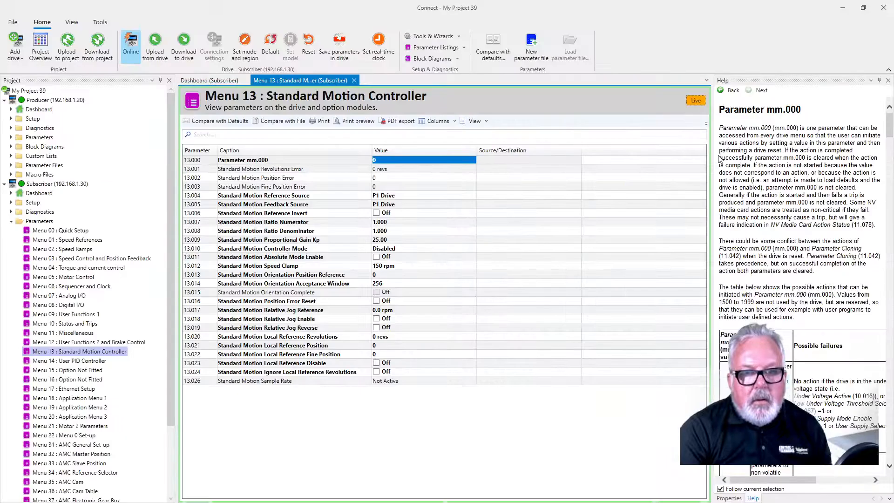
left_click(273, 196)
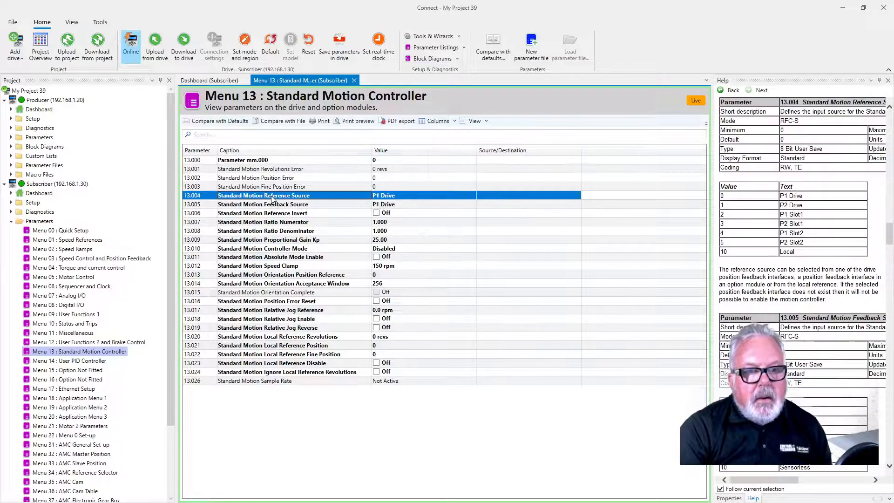
left_click(411, 197)
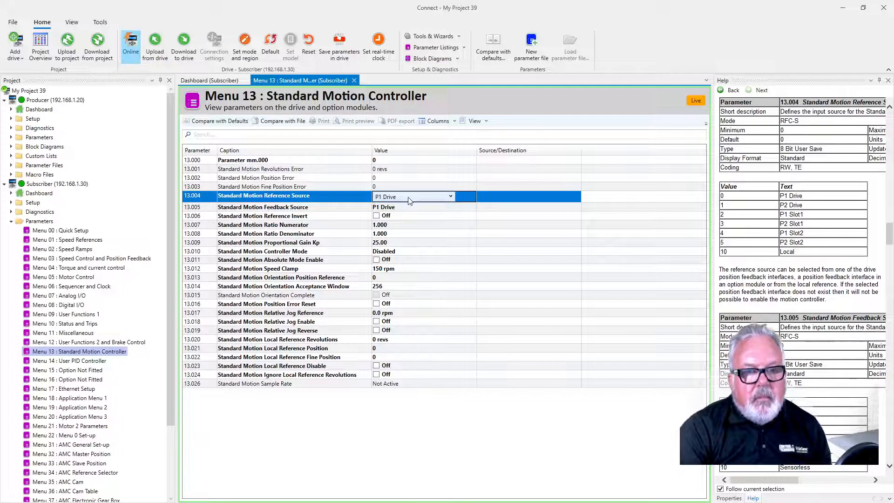
left_click(409, 197)
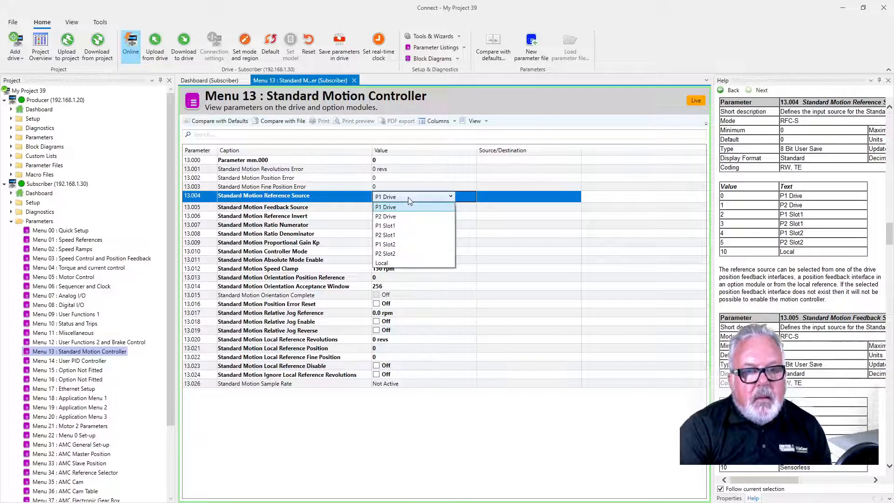
left_click(396, 263)
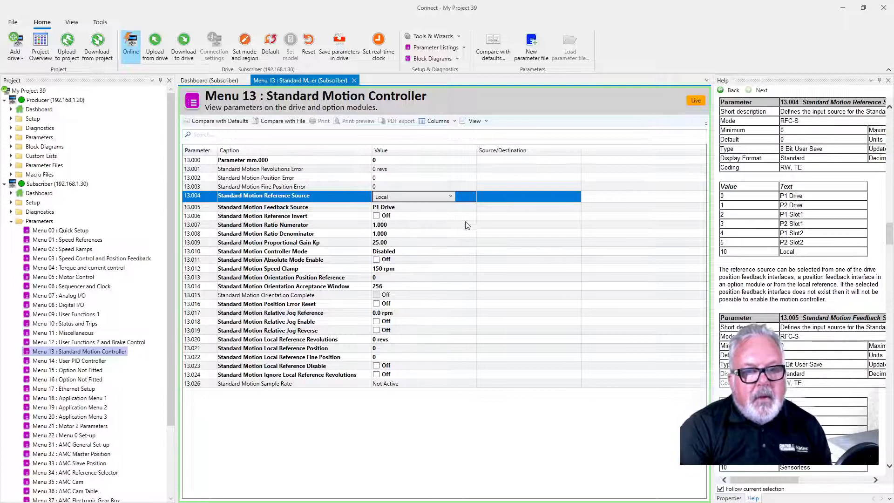
left_click(454, 210)
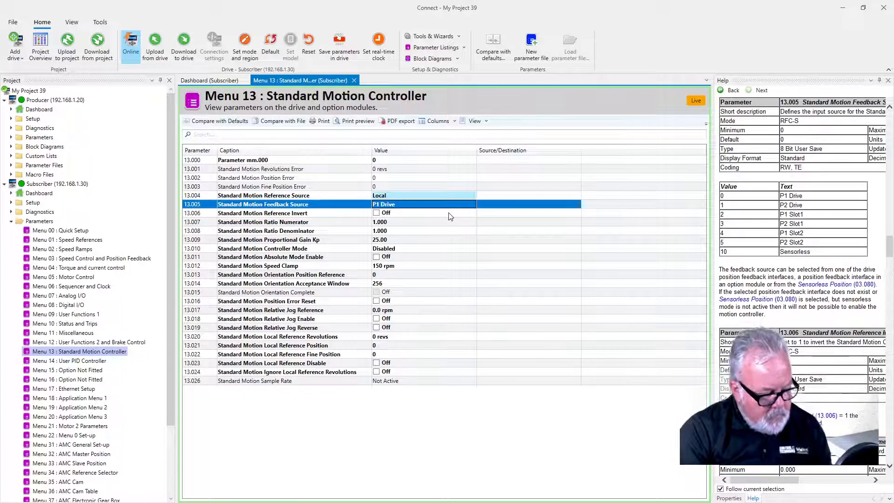
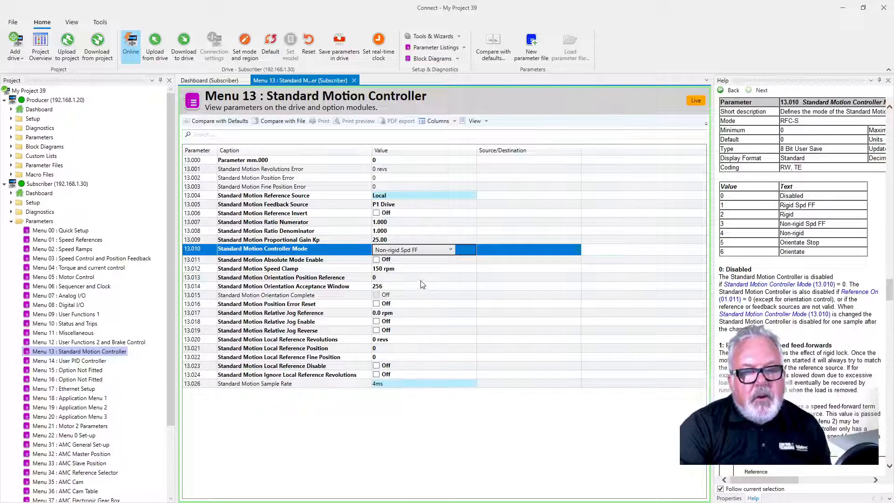
Step: Apply Non-rigid Spd FF as the Standard Motion Controller Mode (13.010) and turn on Standard Motion Absolute Mode Enable (13.011)
left_click(427, 272)
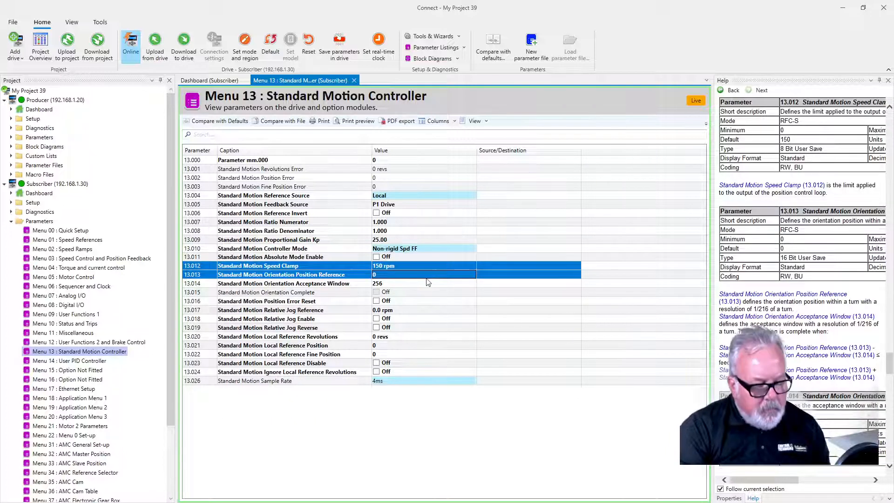
key("alt+Tab")
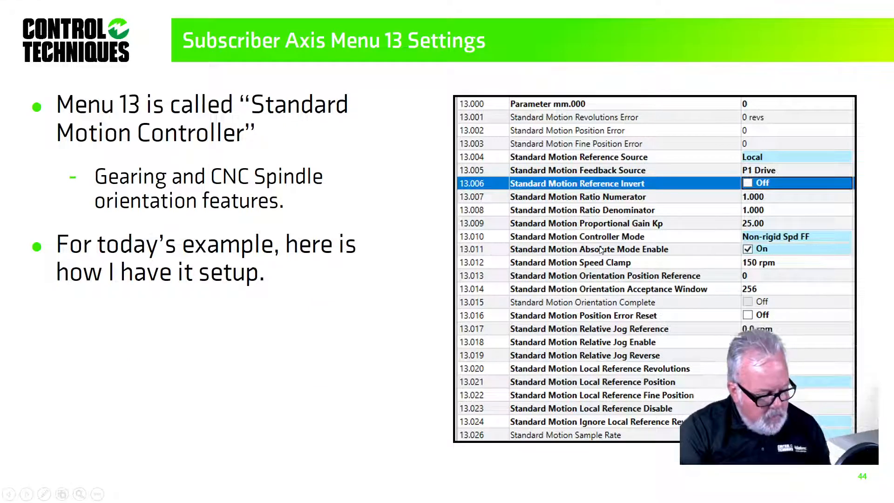
key("alt+Tab")
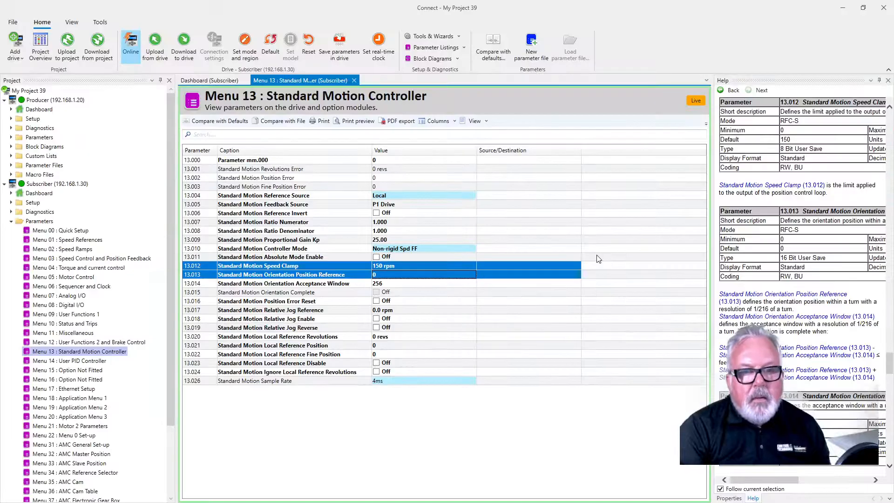
left_click(376, 257)
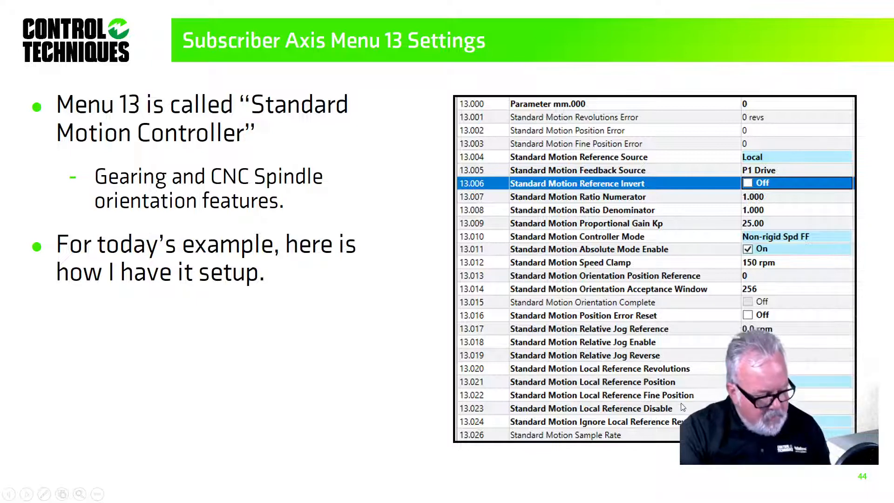
Step: Return from the Menu 13 slide to Connect and turn on Standard Motion Ignore Local Reference Revolutions (13.024)
key("alt+Tab")
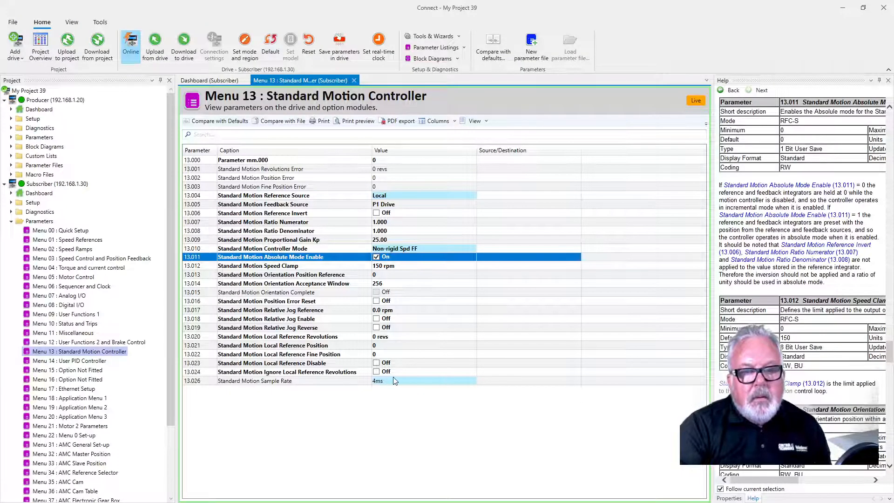
left_click(377, 371)
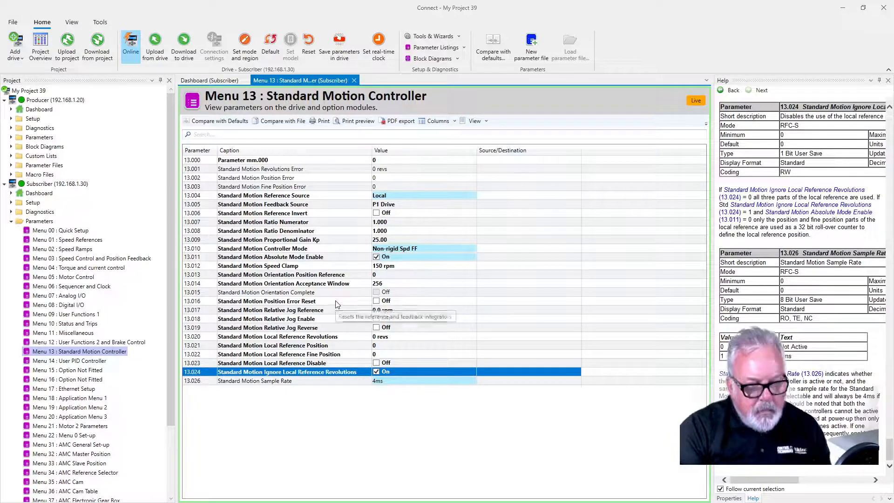
Step: Consult the Subscriber Axis Rx1 Settings slide and open the Subscriber's Menu 3.02 Ethernet Configuration listing in Connect to check the VLAN parameters
key("alt+Tab")
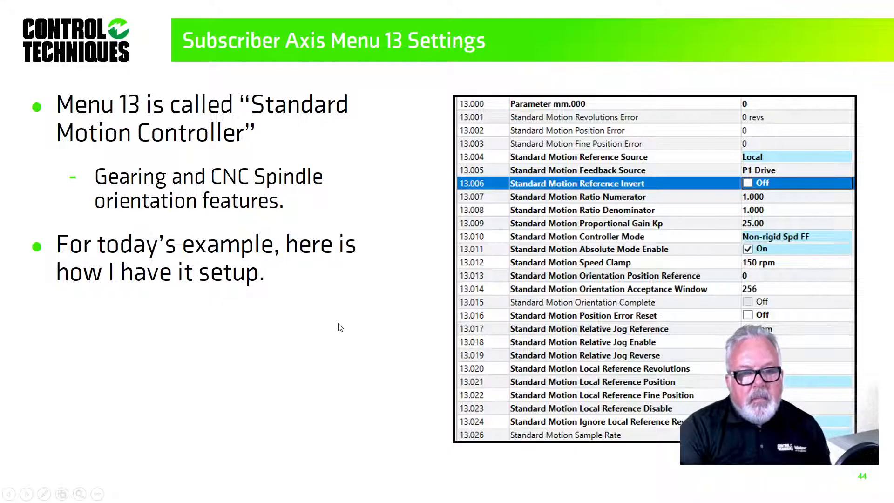
key("Right")
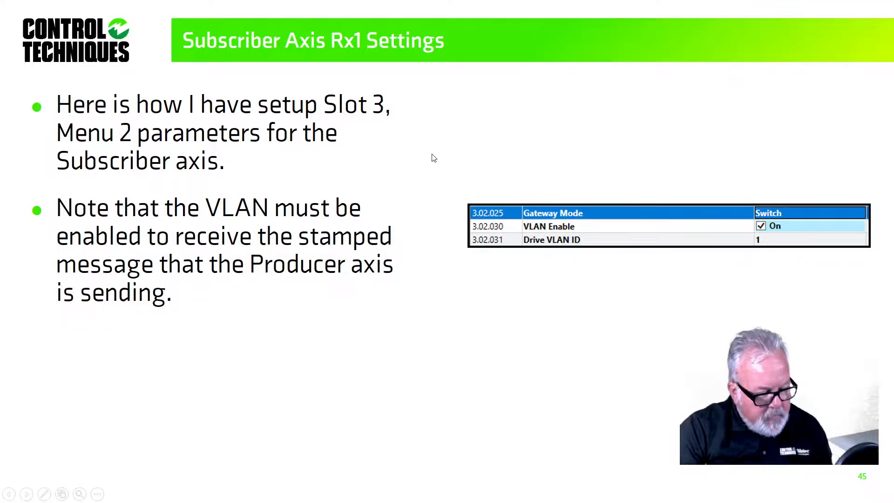
key("alt+Tab")
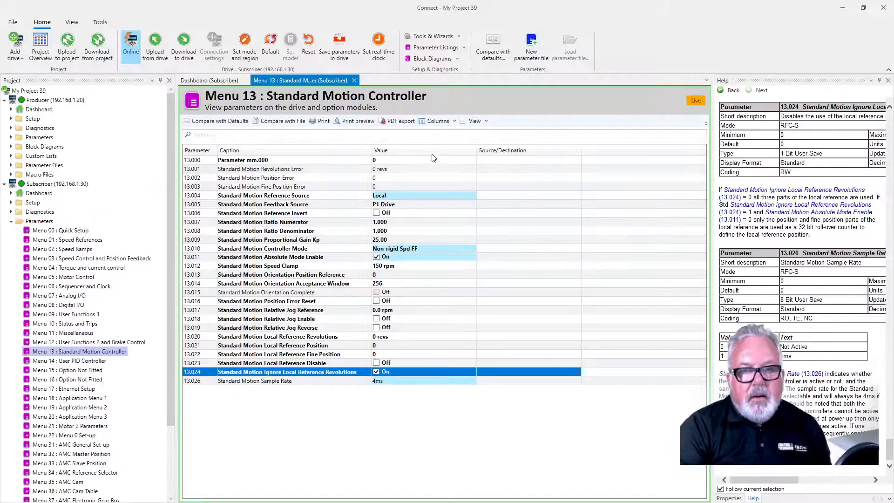
left_click(354, 80)
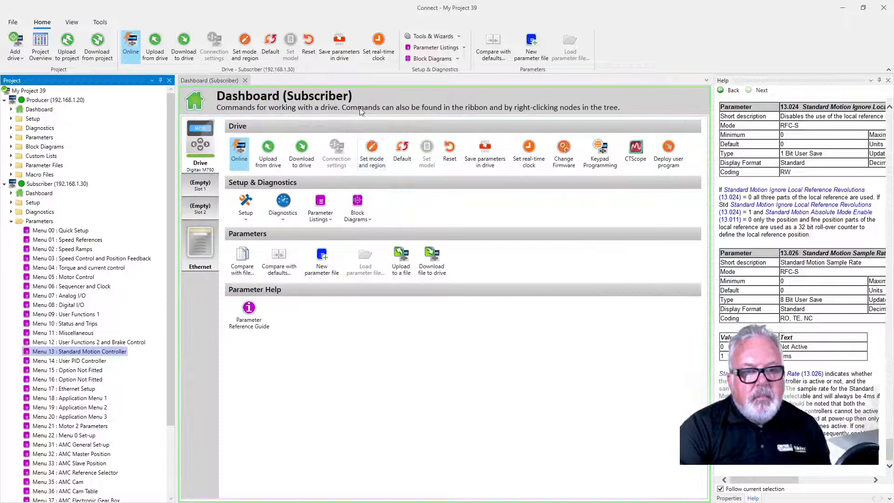
left_click(203, 250)
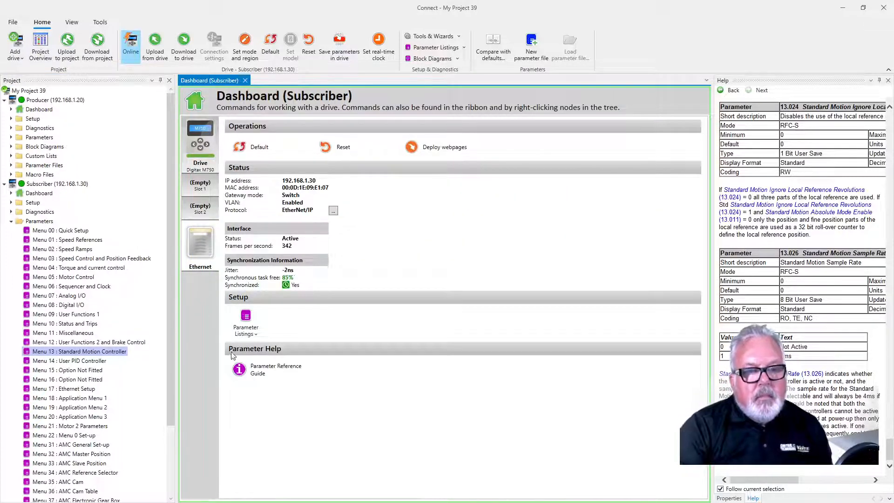
left_click(252, 332)
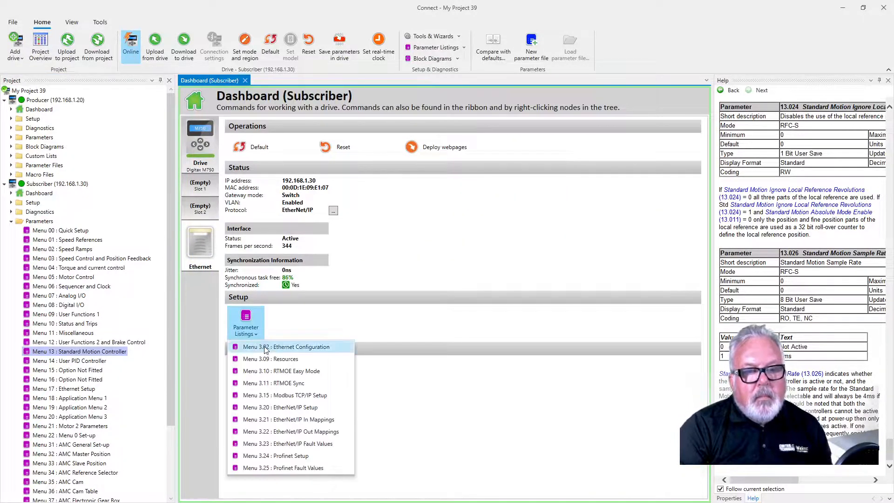
left_click(265, 347)
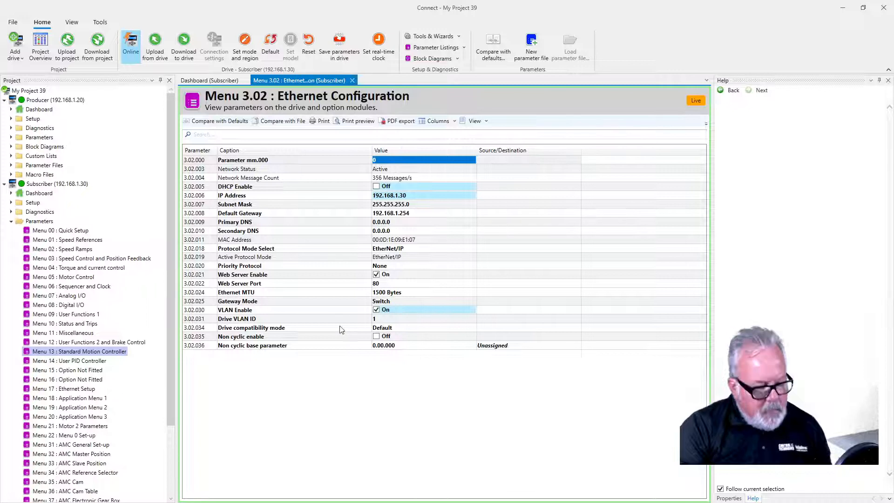
Step: View the slide on Slot 3 Menu 10 settings, then look up Standard Motion Local Reference Position (13.021) in the Subscriber's Menu 13 in Connect
key("alt+Tab")
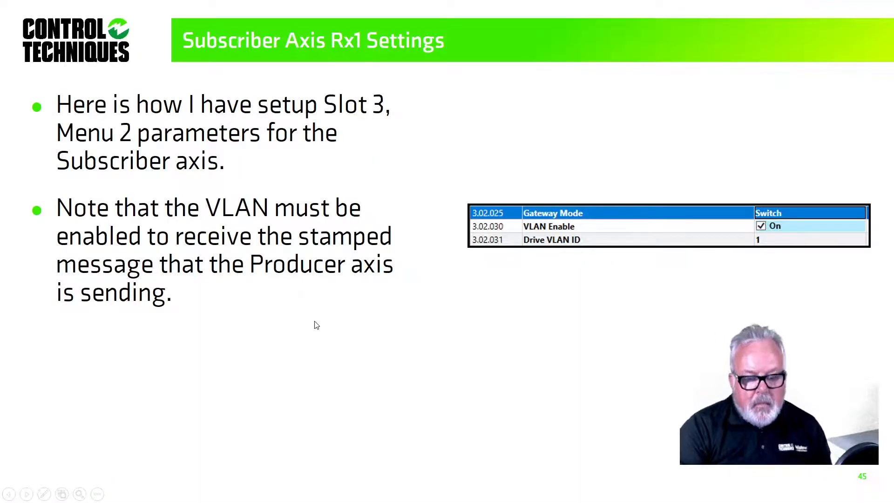
left_click(315, 322)
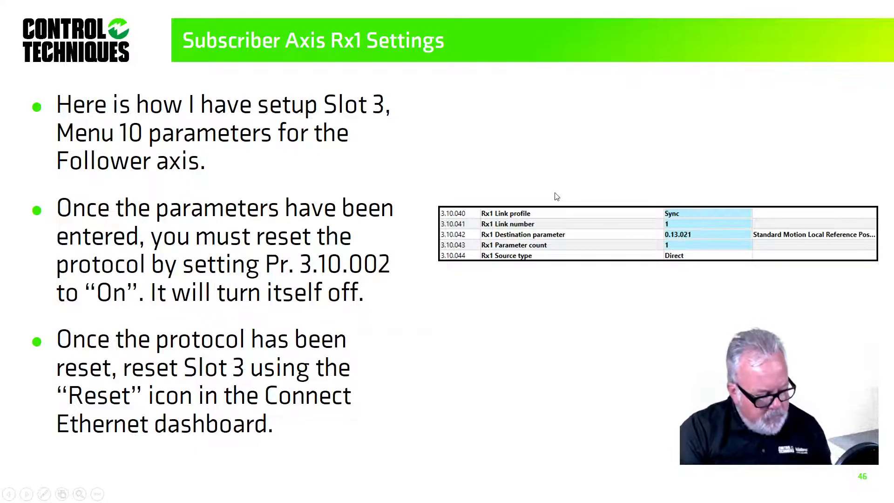
key("alt+Tab")
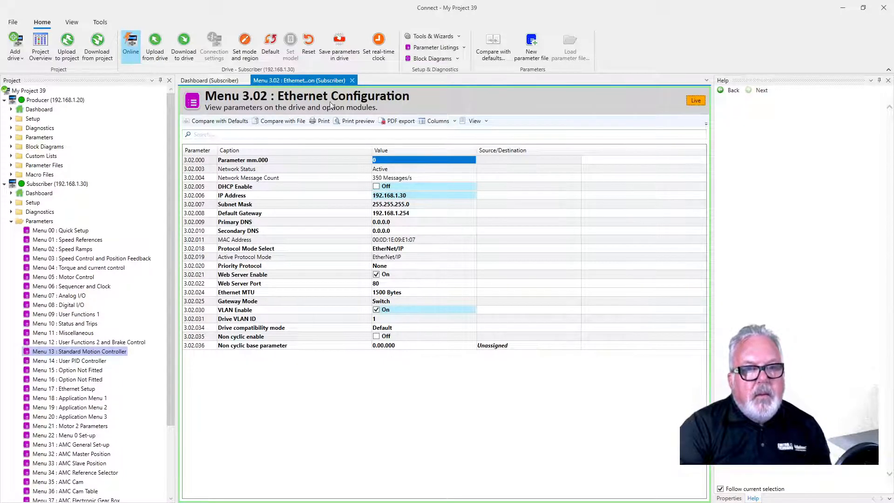
left_click(352, 80)
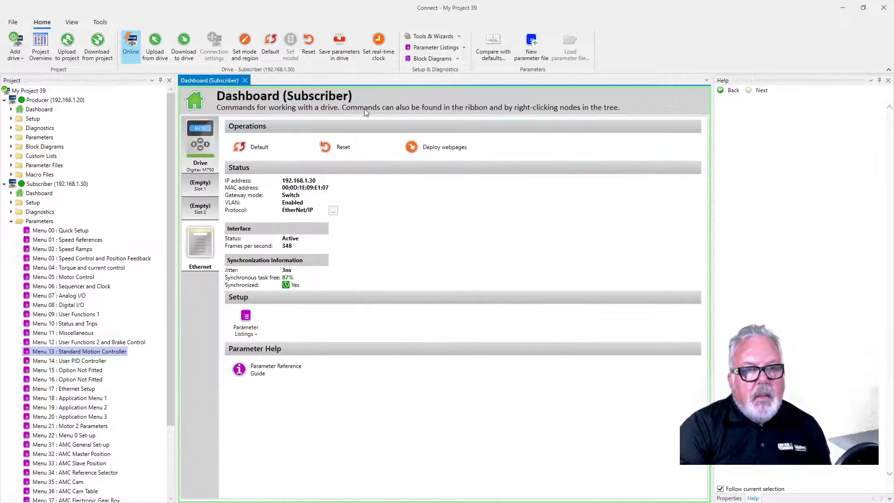
double_click(44, 352)
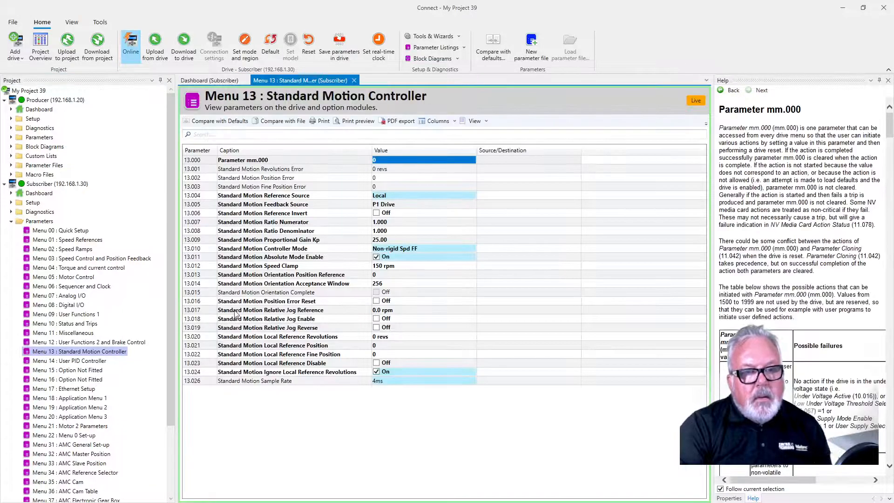
left_click(225, 347)
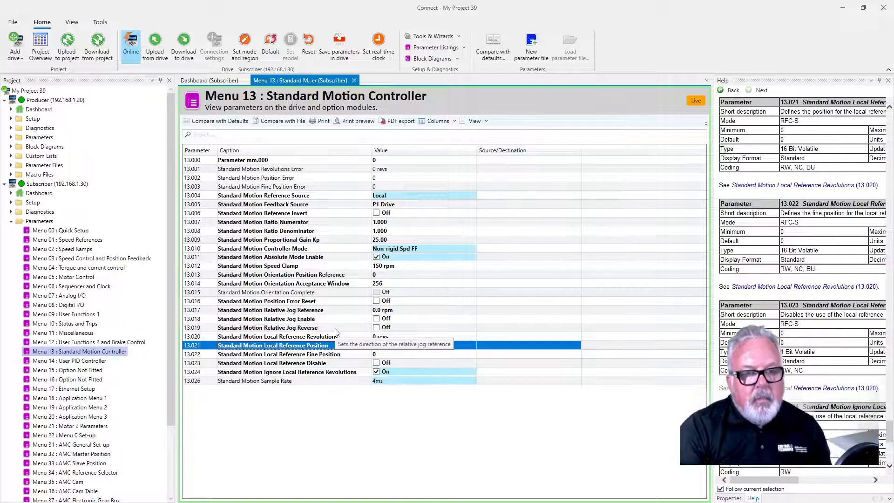
key("Return")
Step: Recheck the Rx1 Settings slide, return to Connect and open the Subscriber's Menu 3.10 RTMOE Easy Mode listing in place of Menu 13
key("alt+Tab")
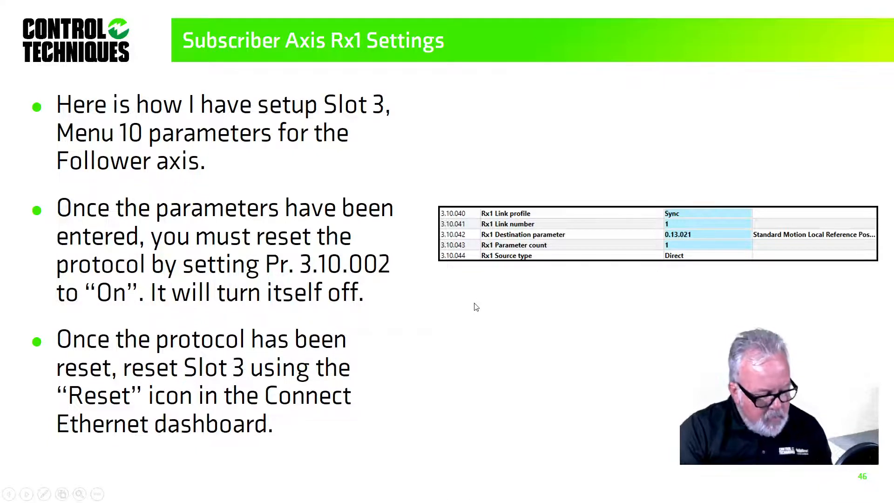
key("alt+Tab")
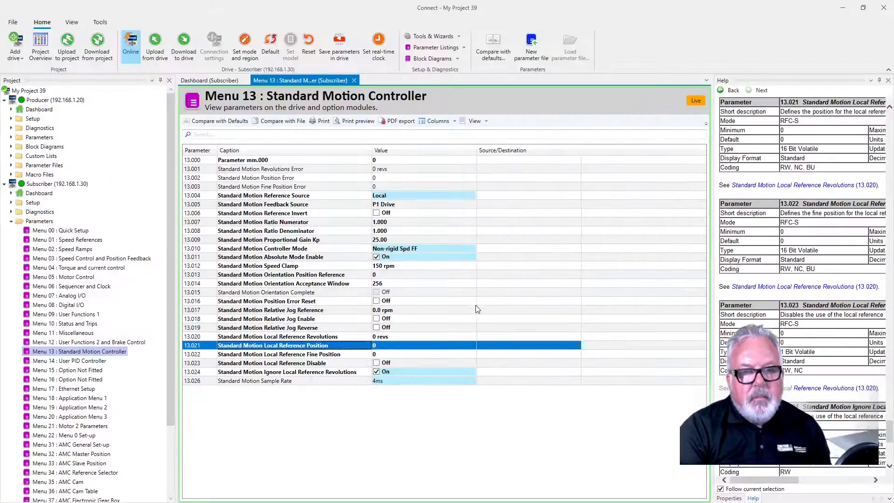
left_click(356, 82)
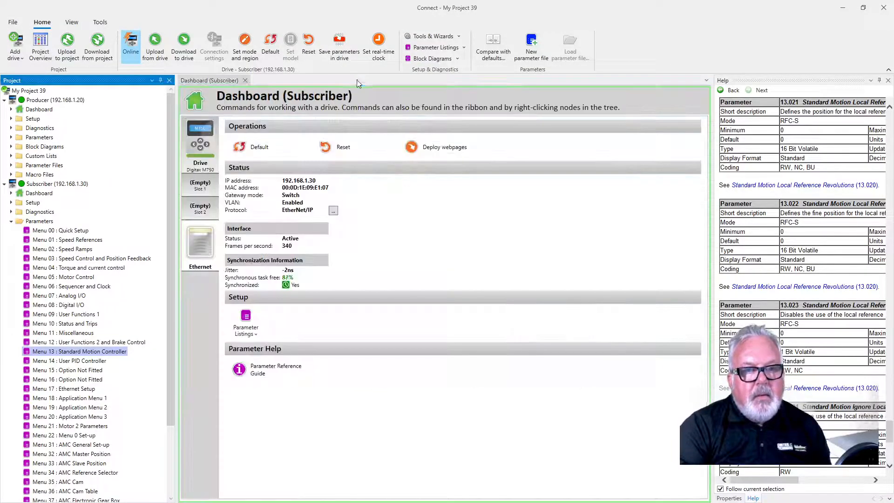
left_click(236, 330)
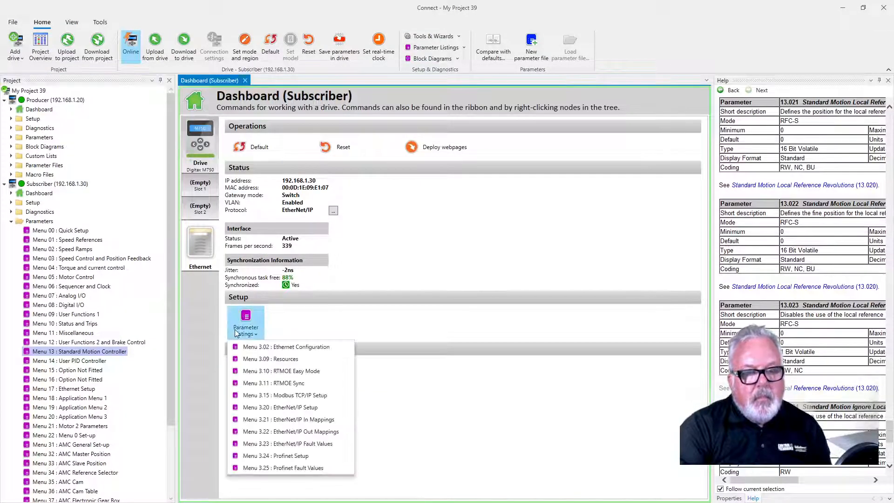
left_click(254, 371)
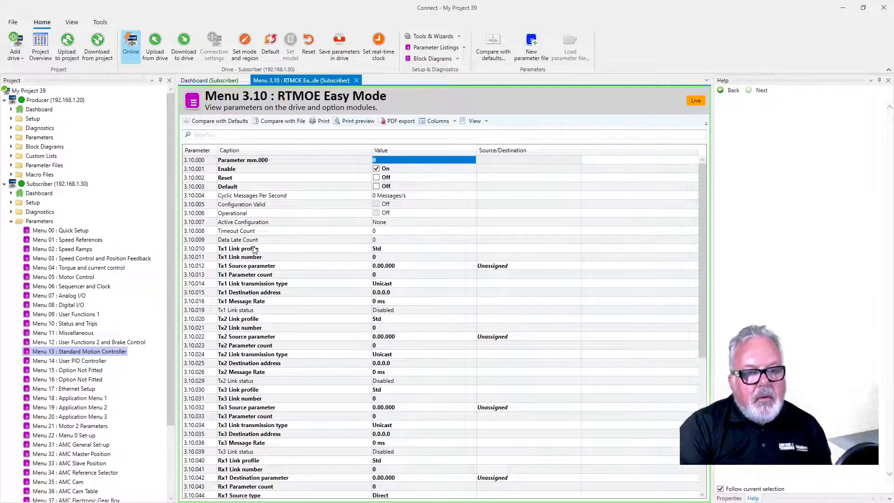
Step: Set the Subscriber's Rx1 Link profile (3.10.040) to Sync and its Rx1 Link number (3.10.041) to 1
scroll(255, 259, "down", 4)
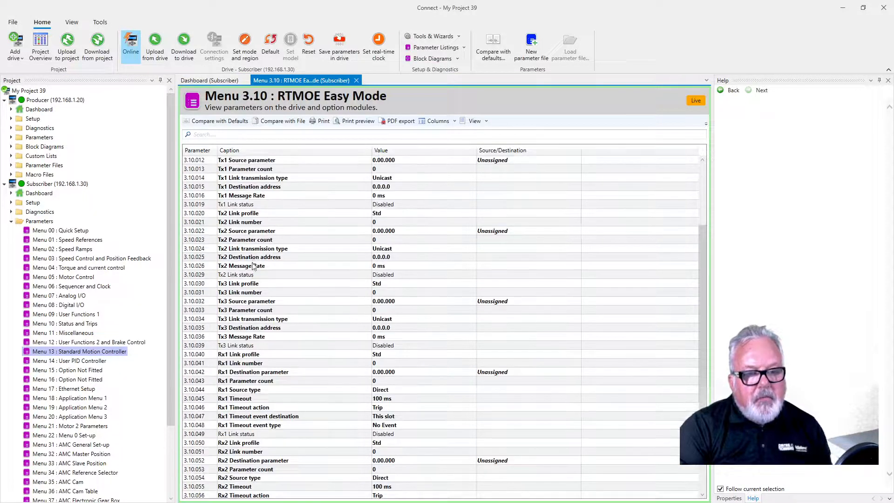
left_click(384, 355)
left_click(385, 354)
left_click(385, 355)
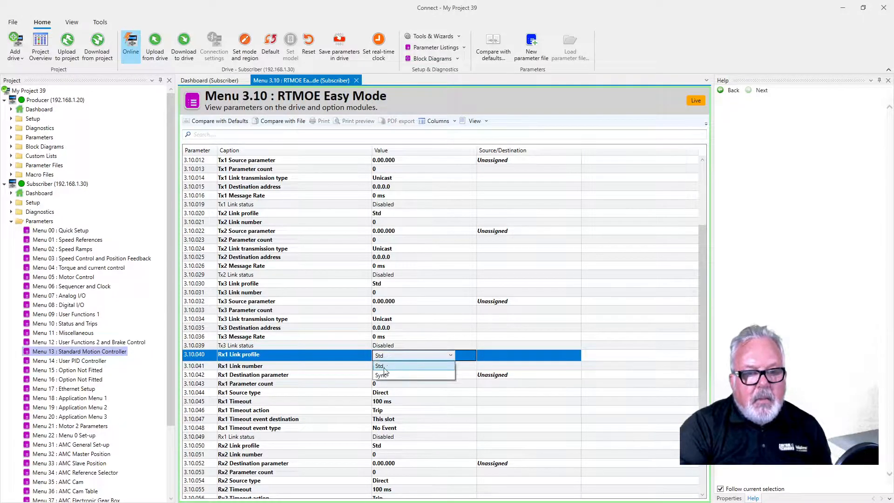
left_click(382, 376)
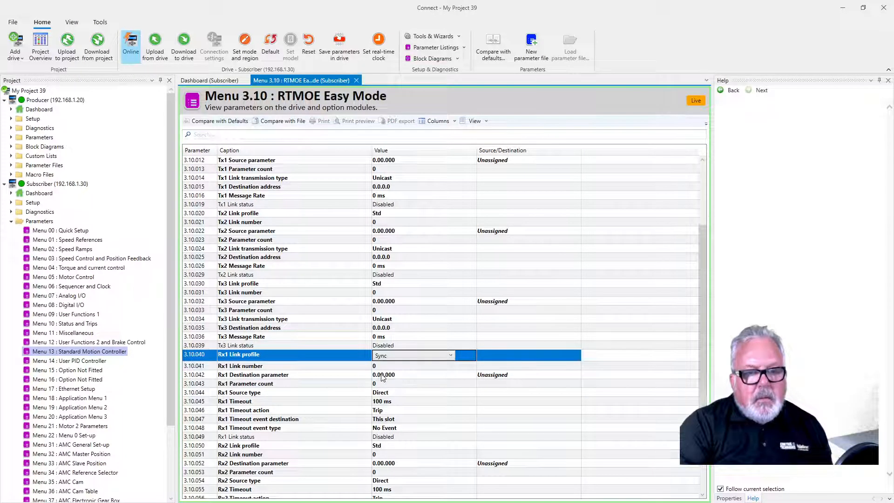
left_click(341, 357)
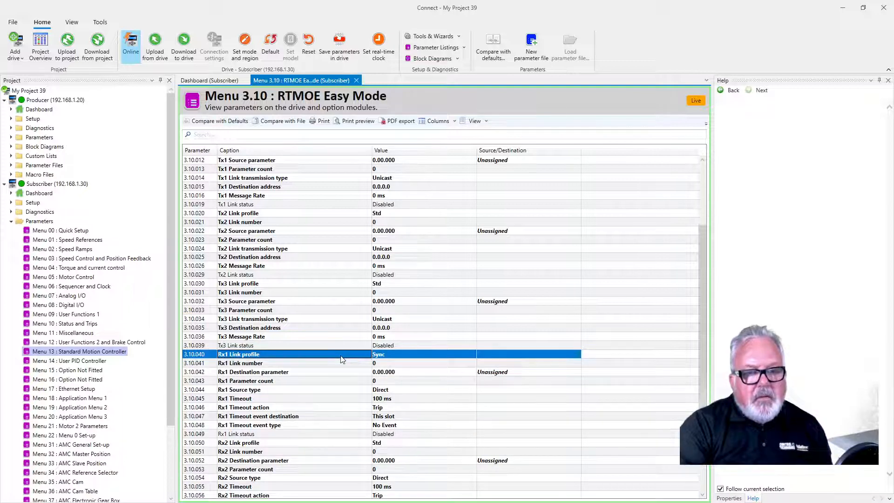
left_click(390, 363)
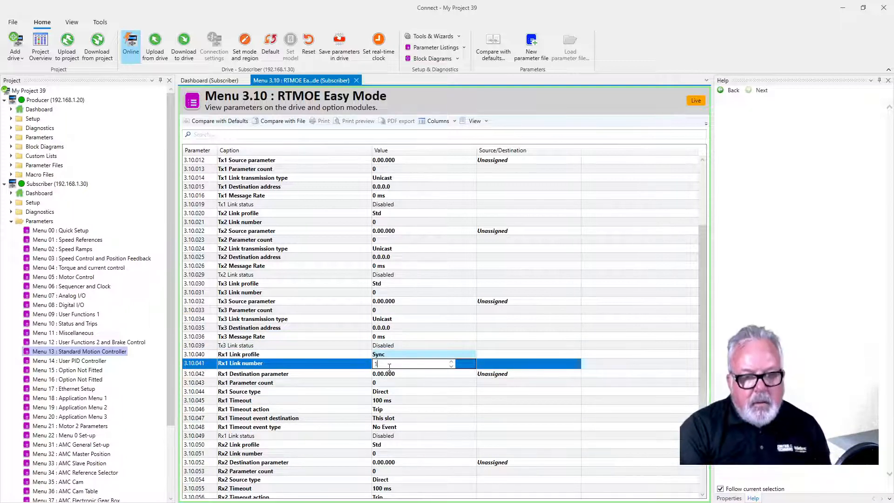
key("Return")
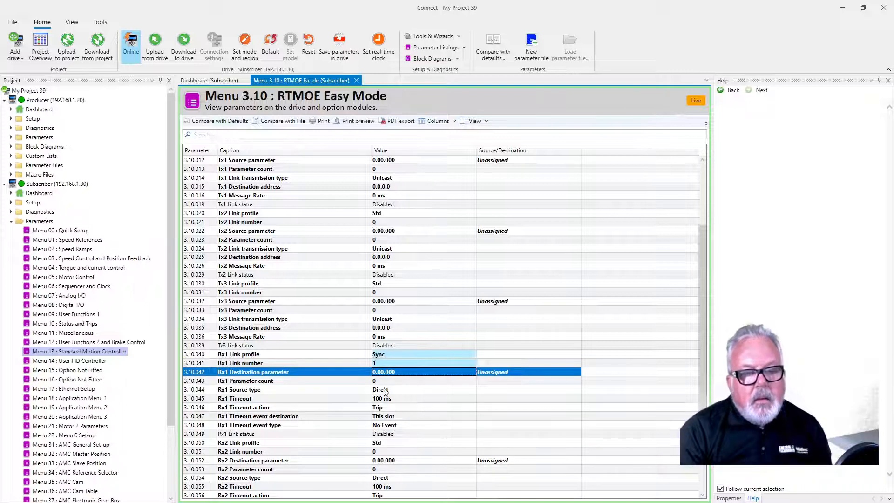
Step: Set the Rx1 Destination parameter (3.10.042) to 0.13.021 and the Rx1 Parameter count (3.10.043) to 1
left_click(382, 373)
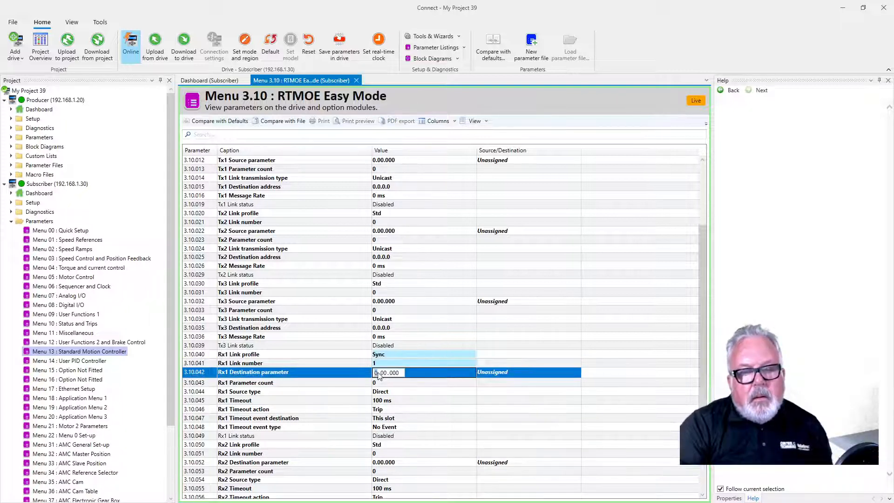
type("13.021")
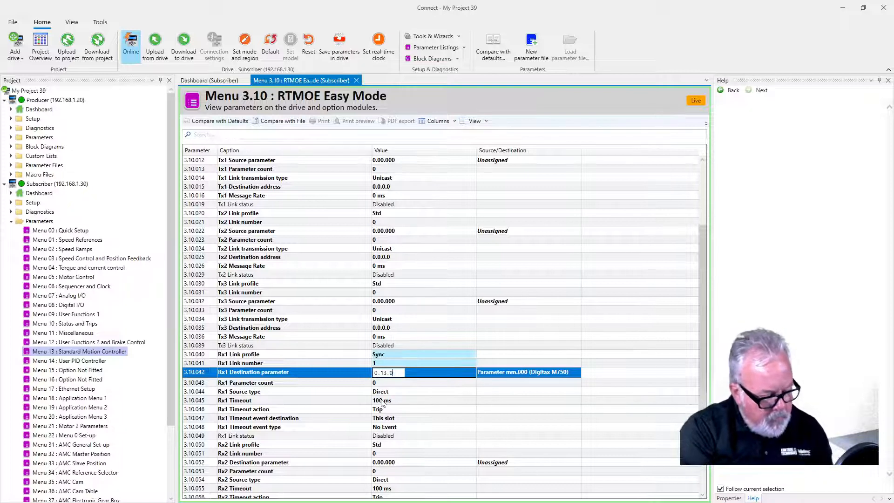
key("Return")
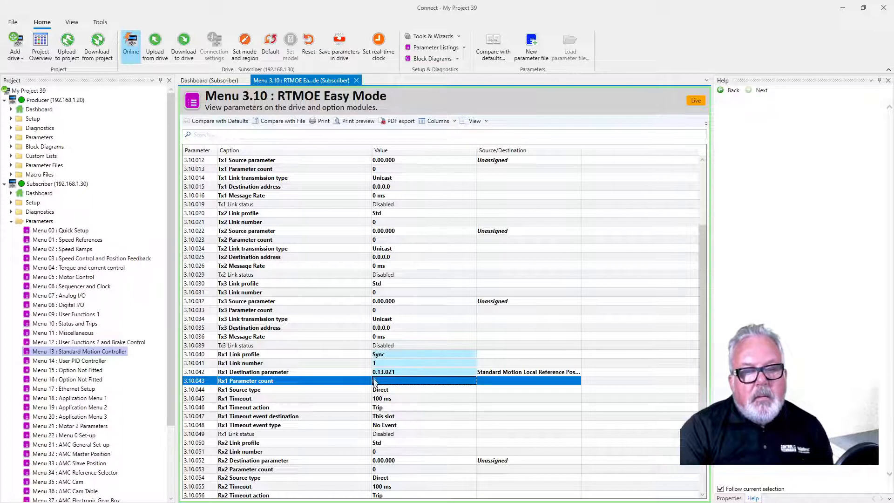
left_click(375, 381)
type("1")
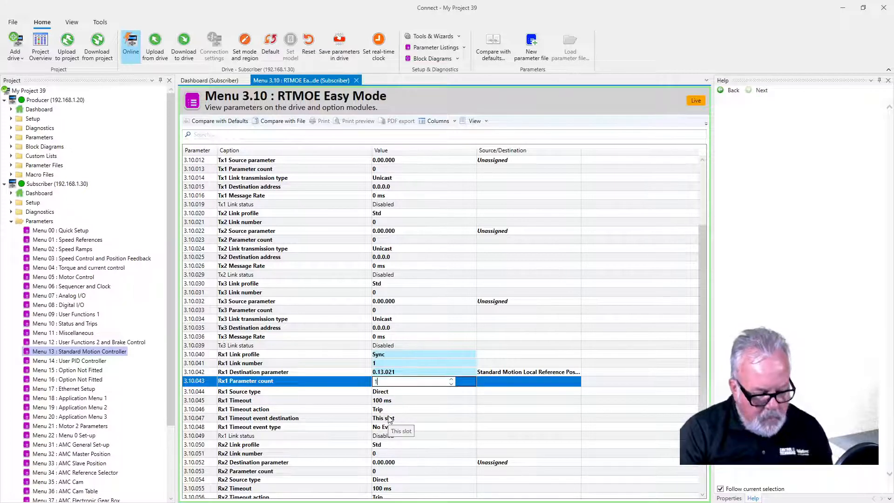
key("Return")
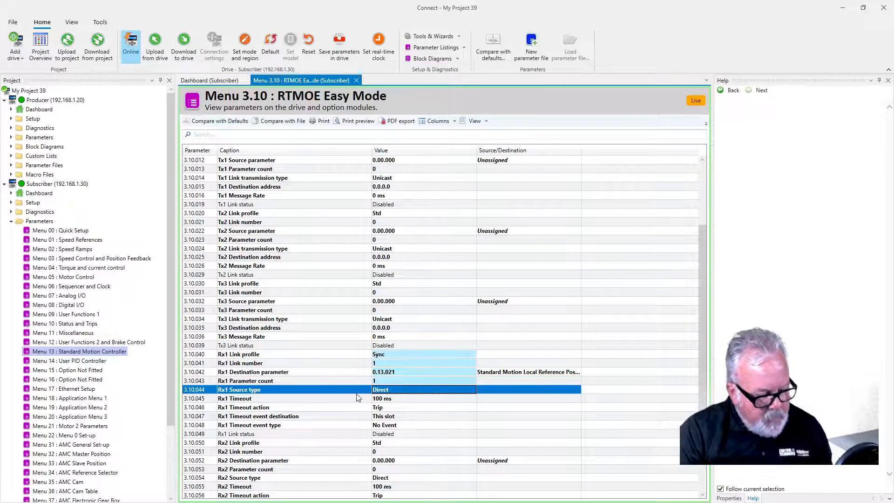
Step: Check the reset instructions on the Rx1 Settings slide, return to Connect and save the Subscriber's parameters in the drive
key("alt+Tab")
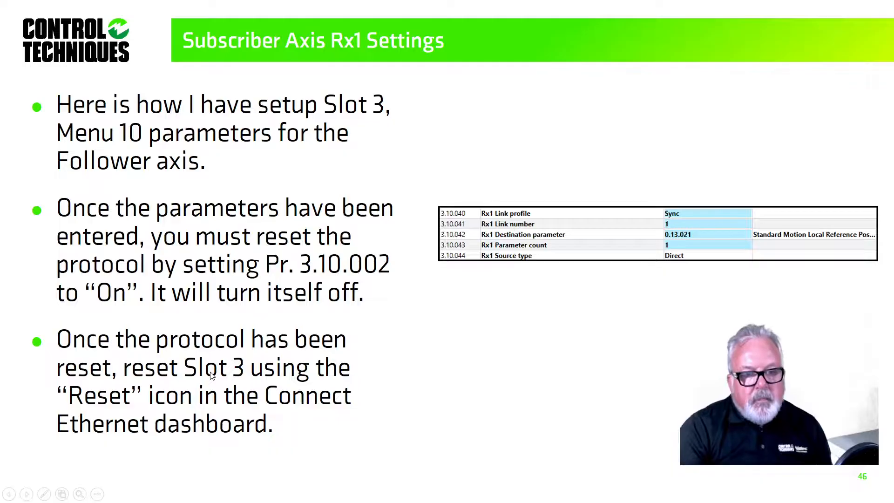
key("alt+Tab")
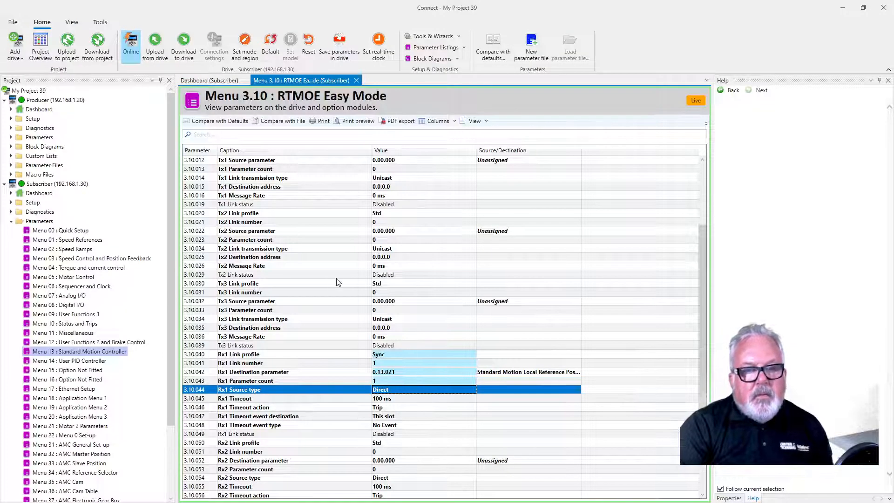
left_click(340, 50)
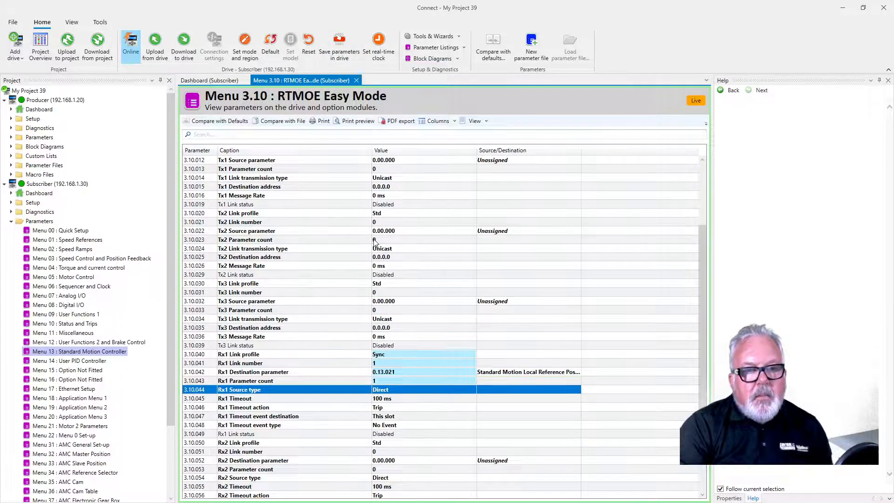
Step: Reset the Subscriber's RTMoE Easy Mode protocol by turning on Reset (3.10.002)
scroll(373, 241, "up", 2)
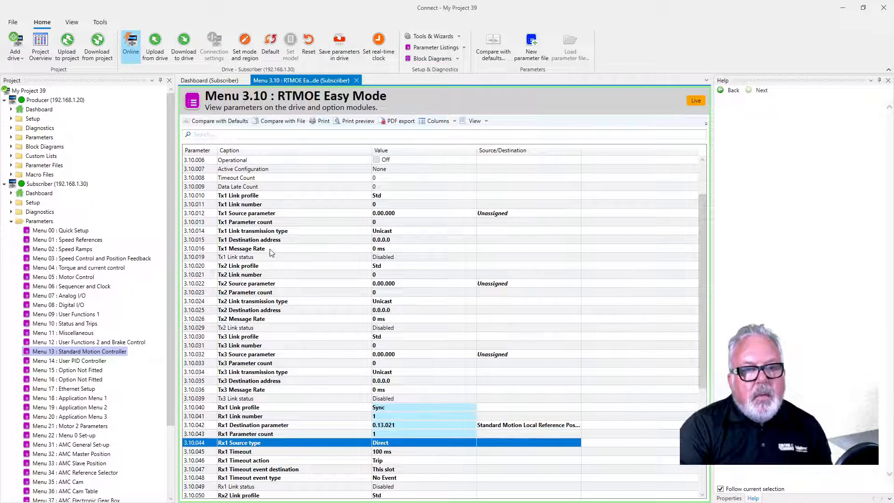
scroll(210, 237, "up", 1)
scroll(209, 244, "up", 1)
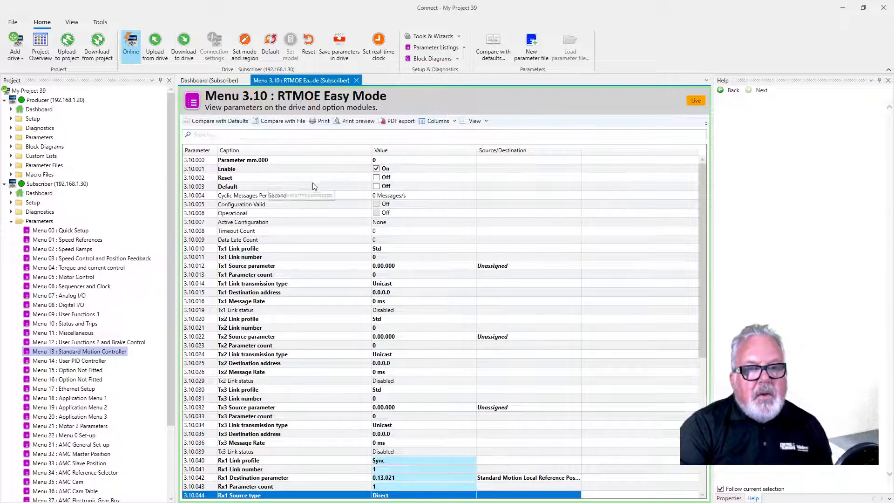
left_click(376, 178)
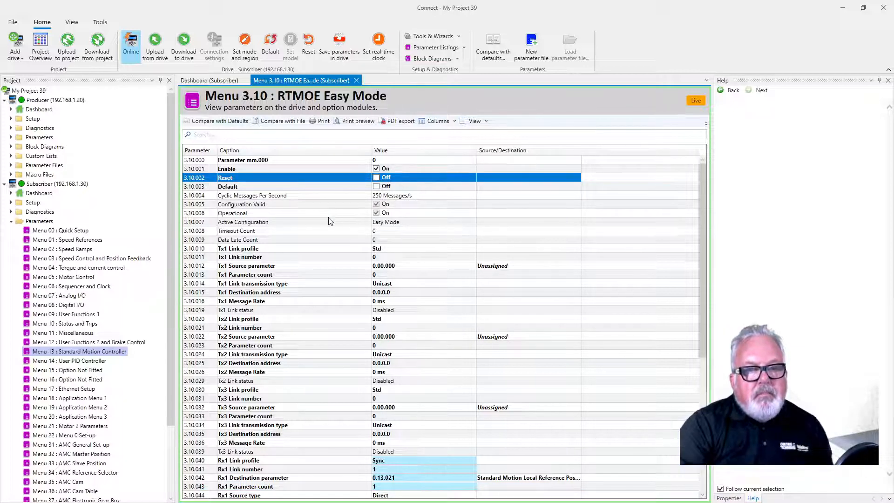
Step: Reset the Subscriber's Ethernet slot from its dashboard and advance the presentation to the Testing Operation slide
left_click(215, 82)
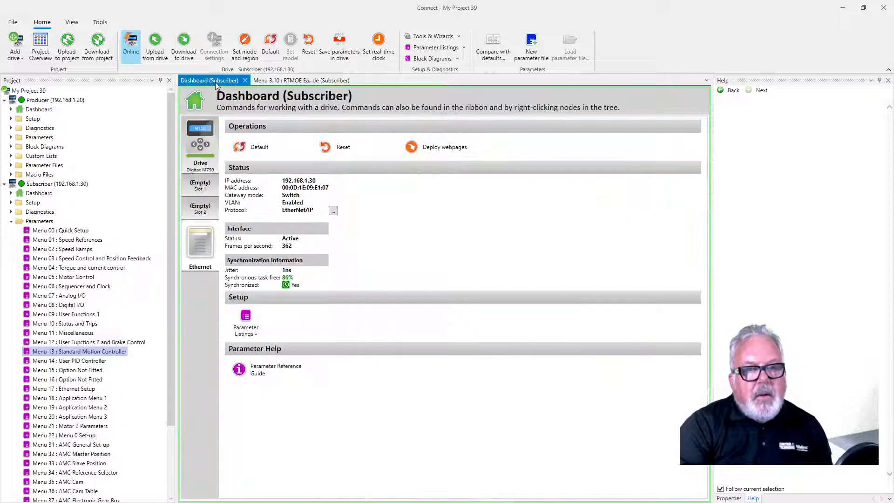
left_click(341, 147)
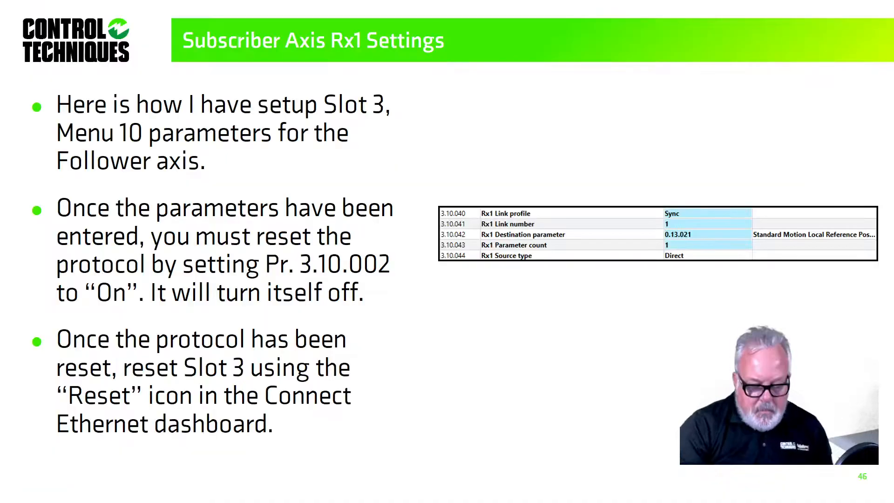
key("Right")
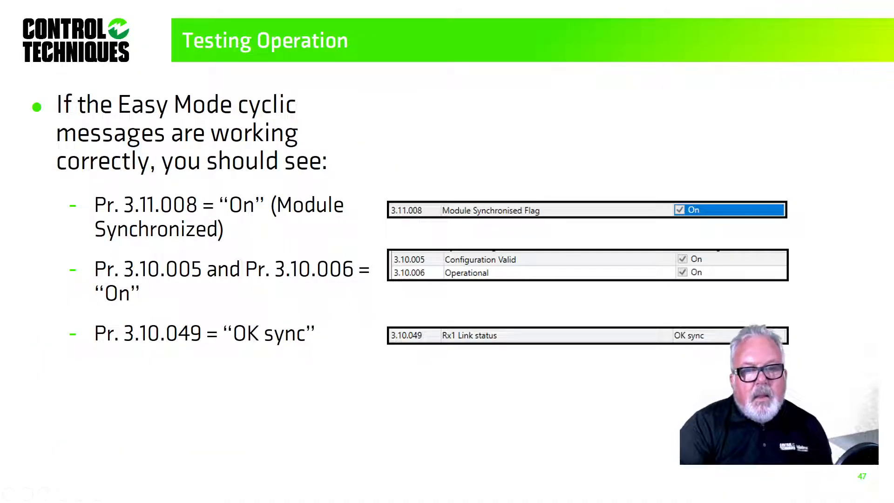